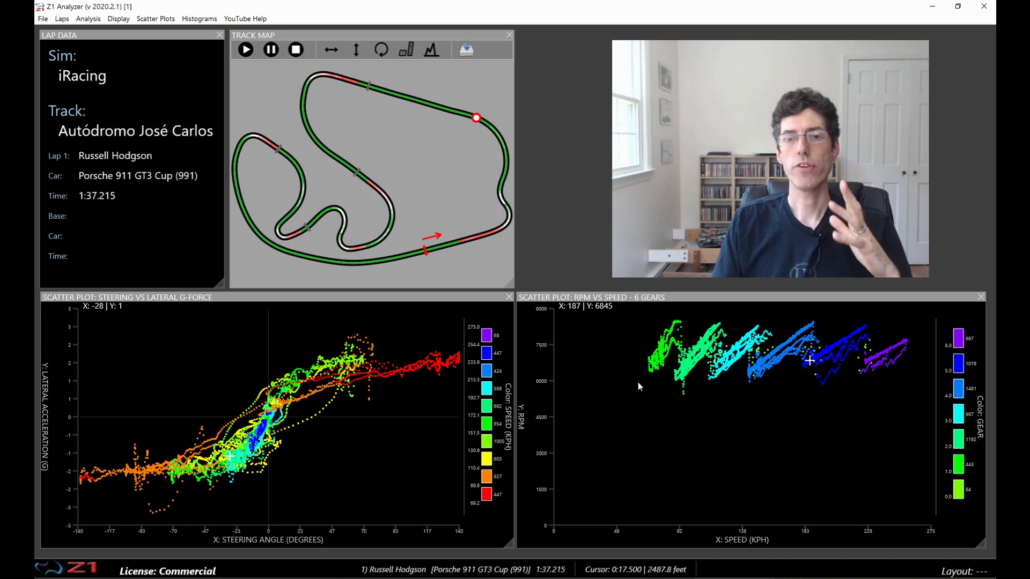
Step: Close the Steering vs Lateral G-Force and RPM vs Speed scatter plots
{"action": "left_click", "coordinate": [158, 19]}
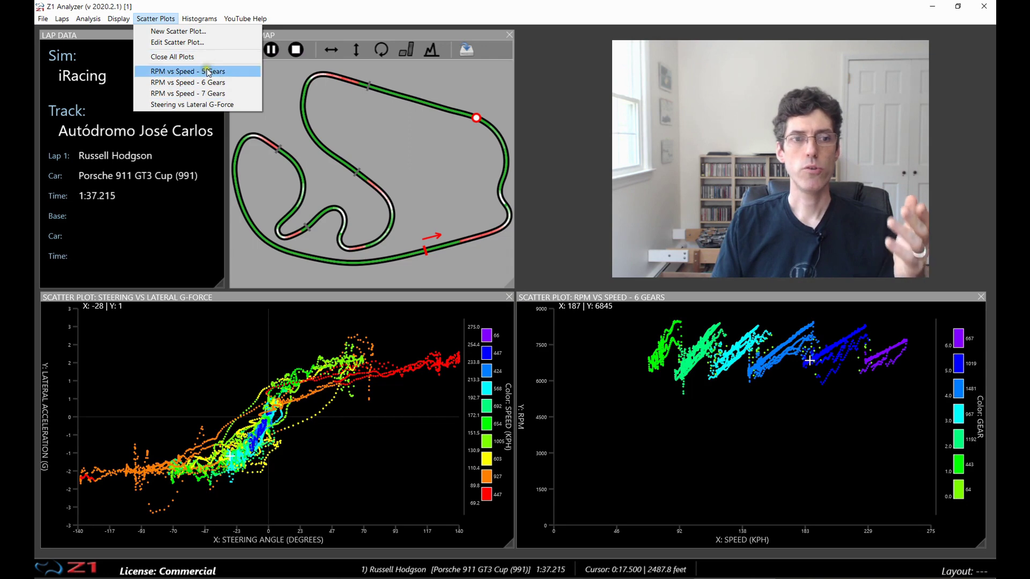
{"action": "left_click", "coordinate": [476, 297]}
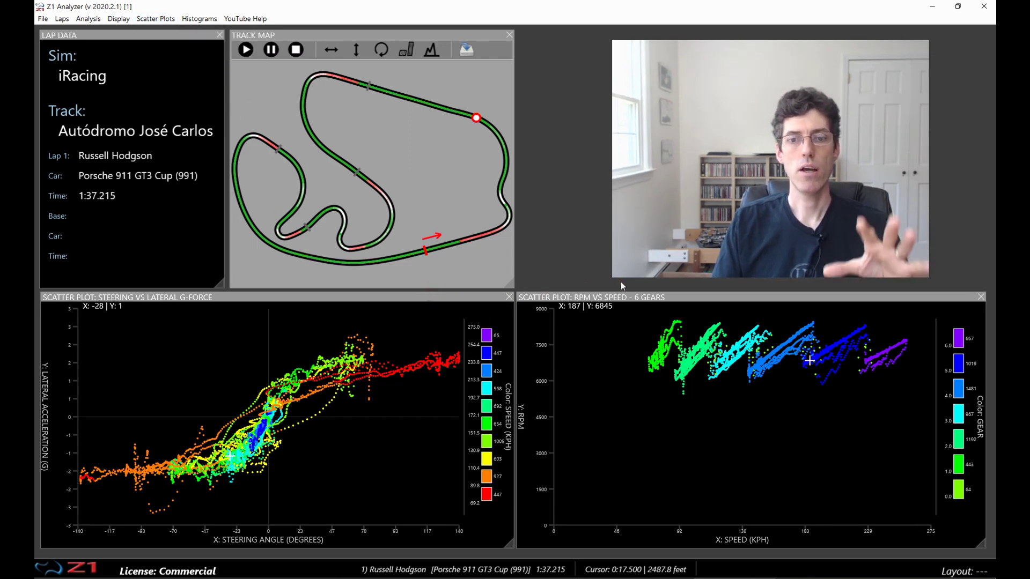
{"action": "left_click", "coordinate": [510, 297]}
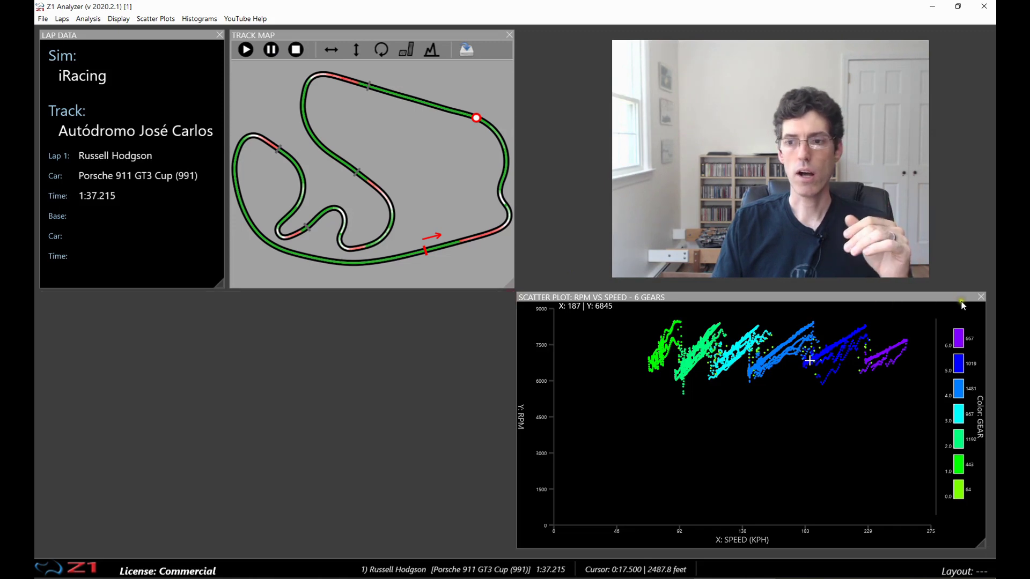
{"action": "left_click", "coordinate": [979, 296]}
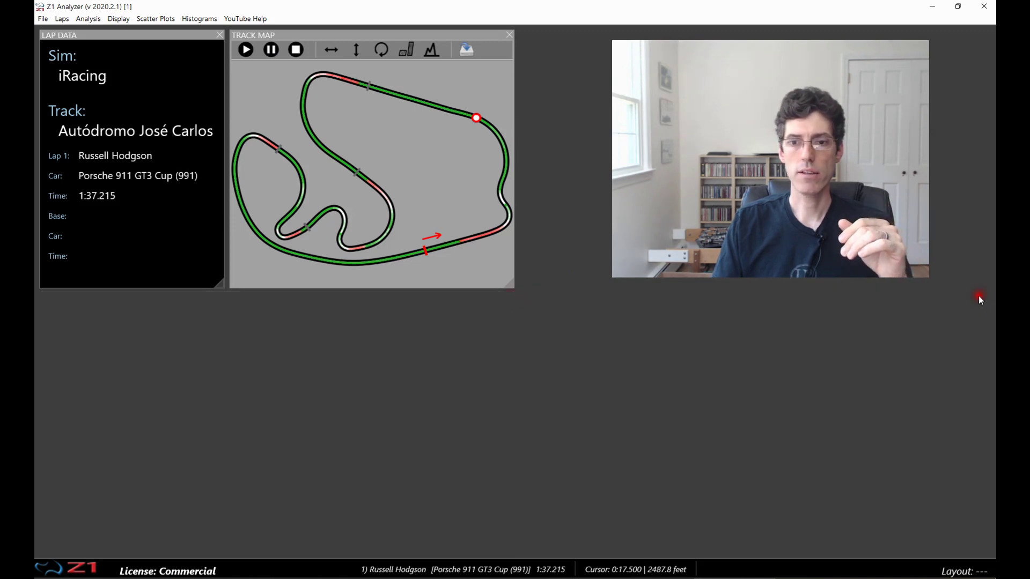
Step: Reopen the Steering vs Lateral G-Force and RPM vs Speed - 6 Gears plots from the saved list
{"action": "left_click", "coordinate": [155, 18]}
{"action": "left_click", "coordinate": [169, 106]}
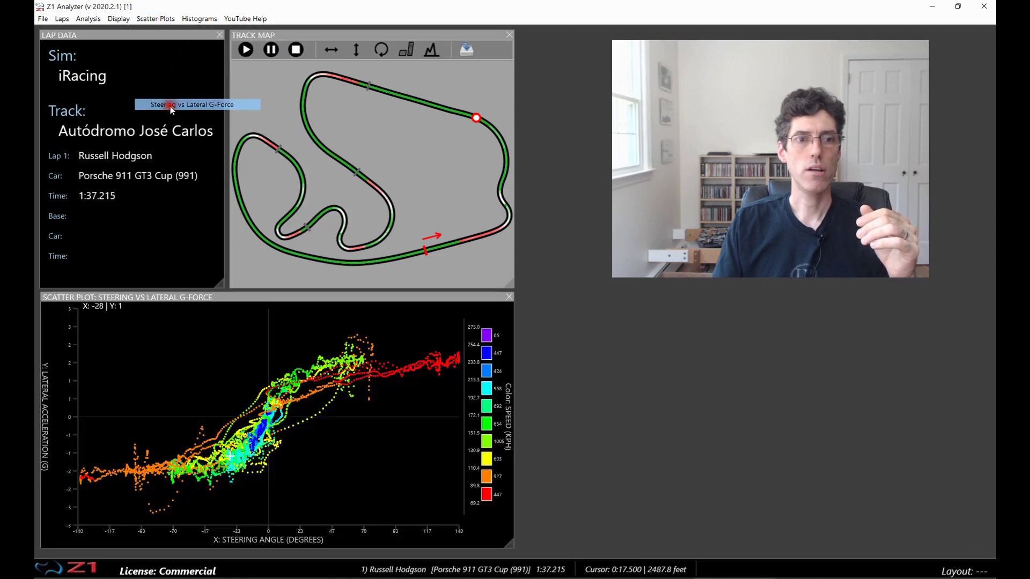
{"action": "left_click", "coordinate": [156, 19]}
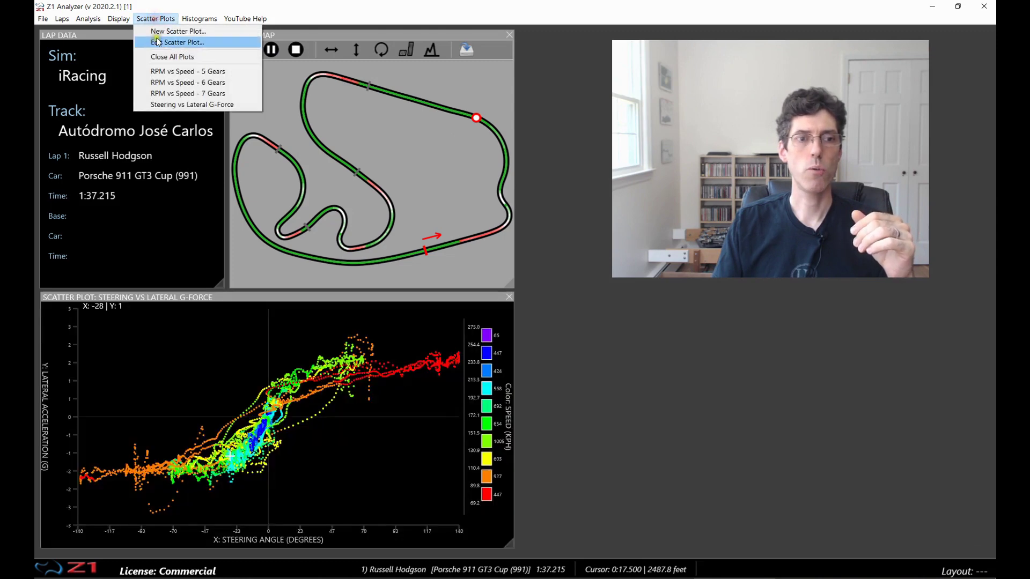
{"action": "left_click", "coordinate": [171, 83]}
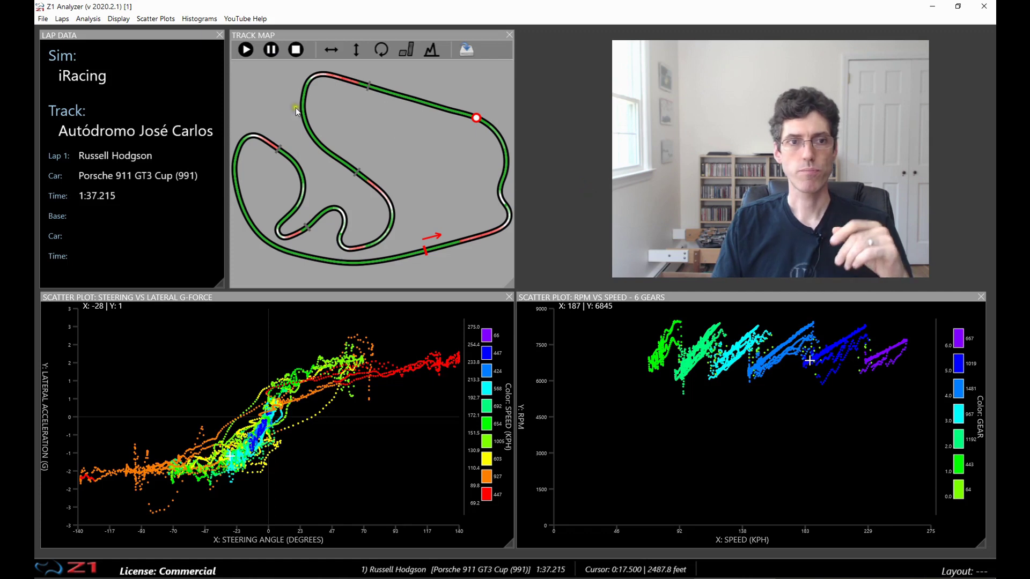
Step: Close all open scatter plots at once
{"action": "left_click", "coordinate": [155, 18]}
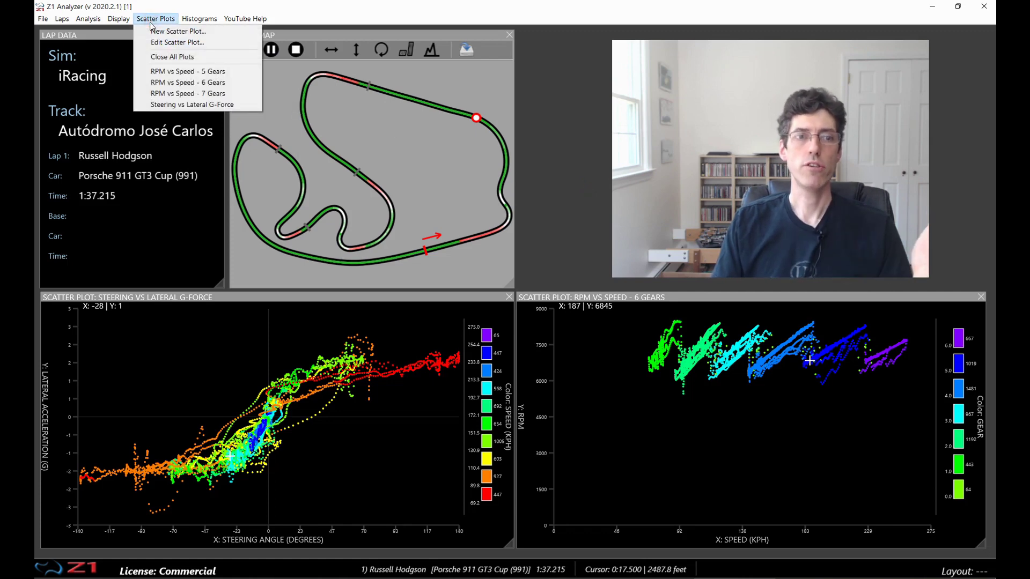
{"action": "left_click", "coordinate": [170, 58]}
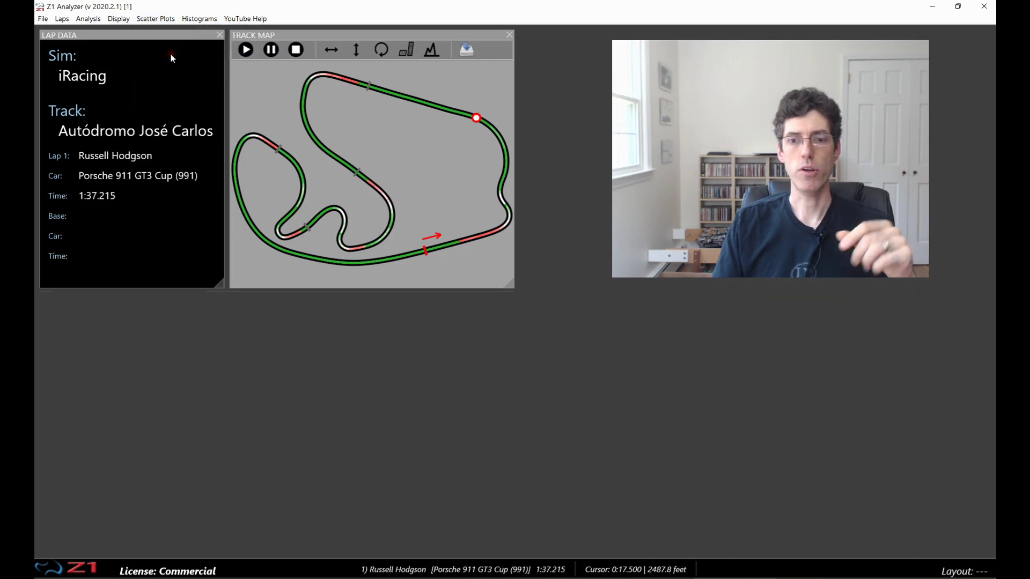
{"action": "left_click", "coordinate": [157, 19]}
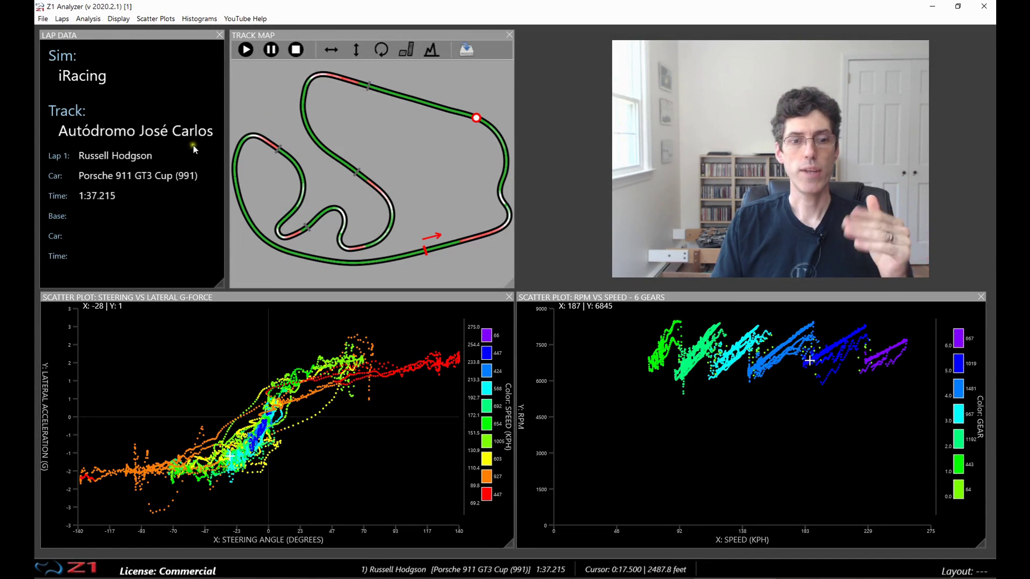
Step: Open the Steering vs Lateral G-Force settings from Edit Scatter Plot, clear of the left plot
{"action": "left_click", "coordinate": [160, 19]}
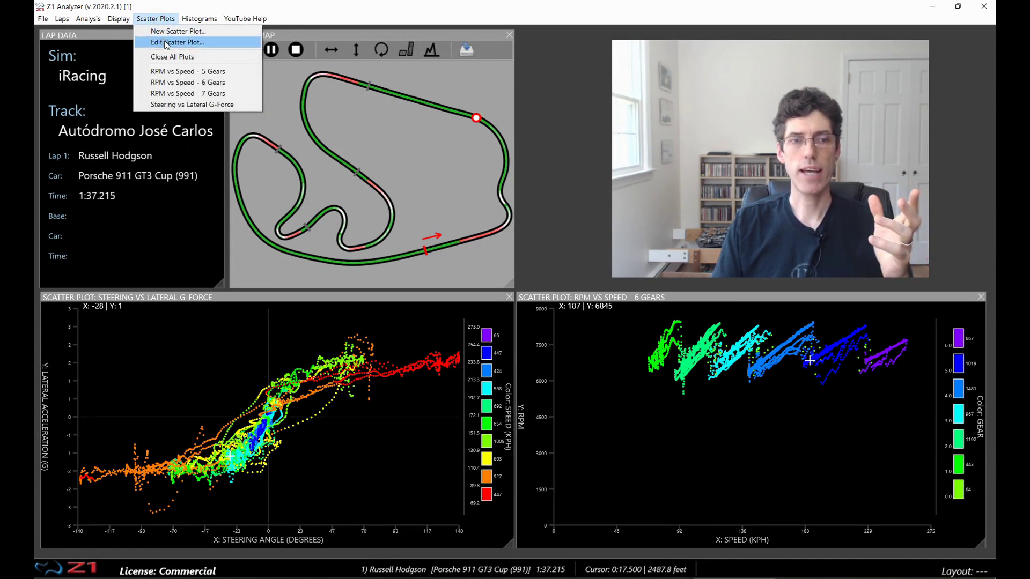
{"action": "left_click", "coordinate": [166, 43]}
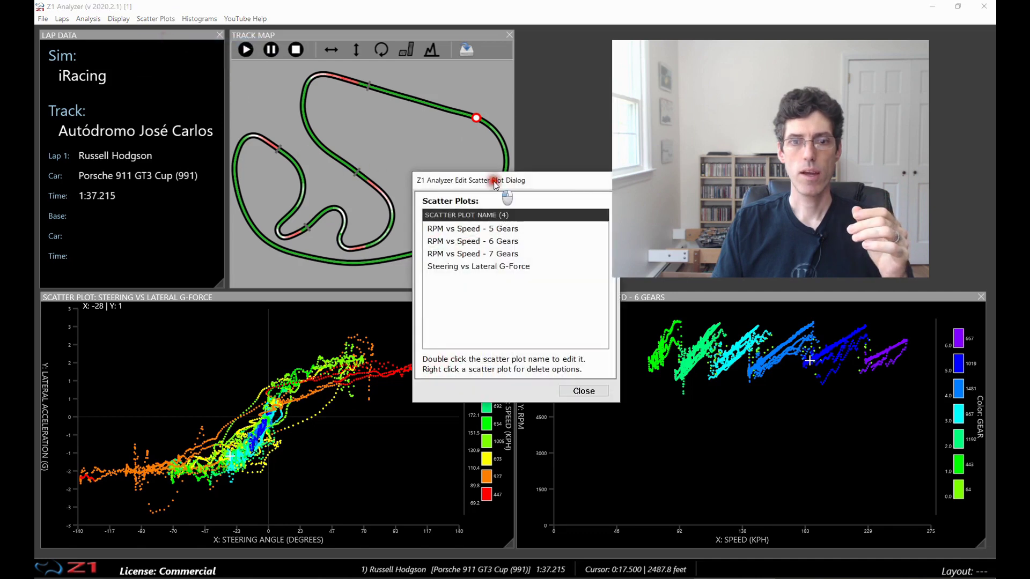
{"action": "left_click_drag", "start_coordinate": [493, 183], "coordinate": [421, 195]}
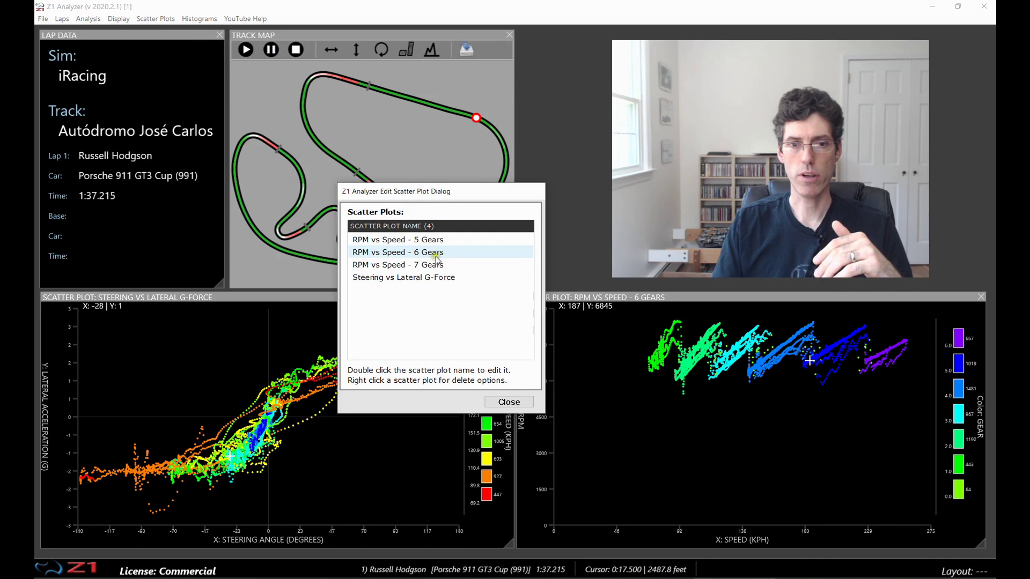
{"action": "double_click", "coordinate": [409, 278]}
{"action": "left_click_drag", "start_coordinate": [477, 176], "coordinate": [626, 311]}
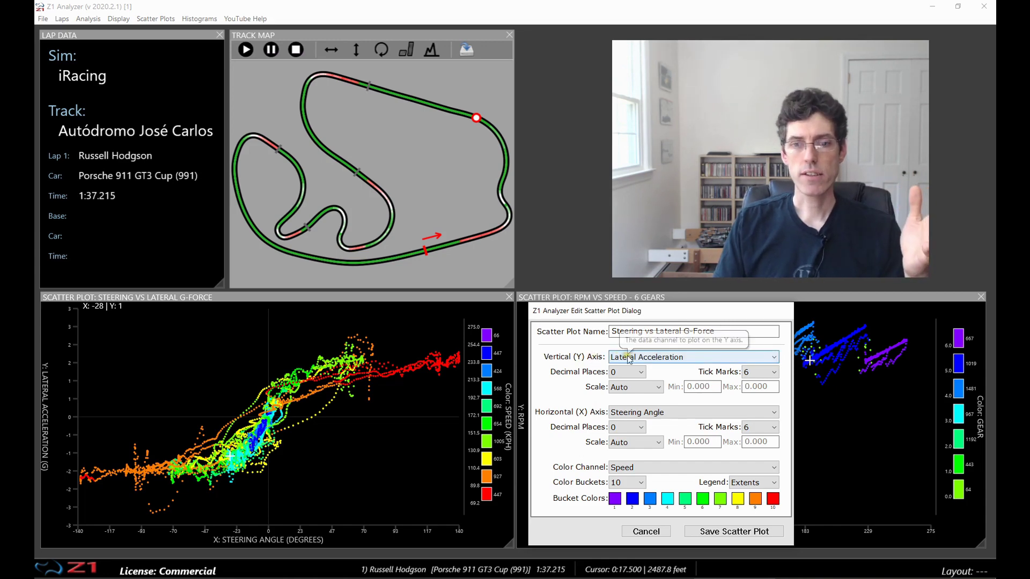
{"action": "left_click", "coordinate": [677, 358]}
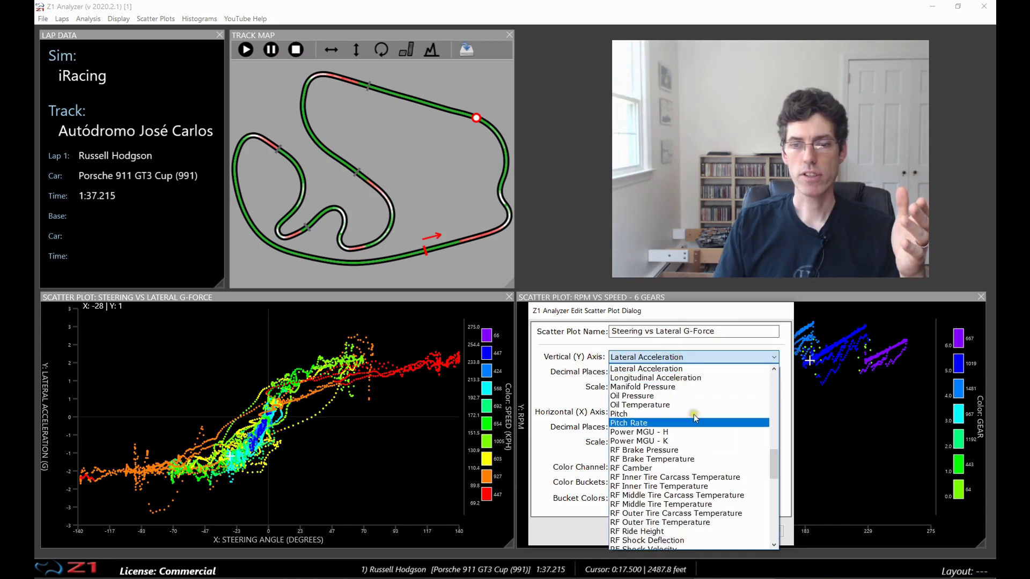
{"action": "mouse_move", "coordinate": [776, 462]}
{"action": "left_mouse_down"}
{"action": "mouse_move", "coordinate": [775, 396]}
{"action": "mouse_move", "coordinate": [773, 464]}
{"action": "mouse_move", "coordinate": [772, 452]}
{"action": "left_mouse_up"}
{"action": "left_click", "coordinate": [577, 346]}
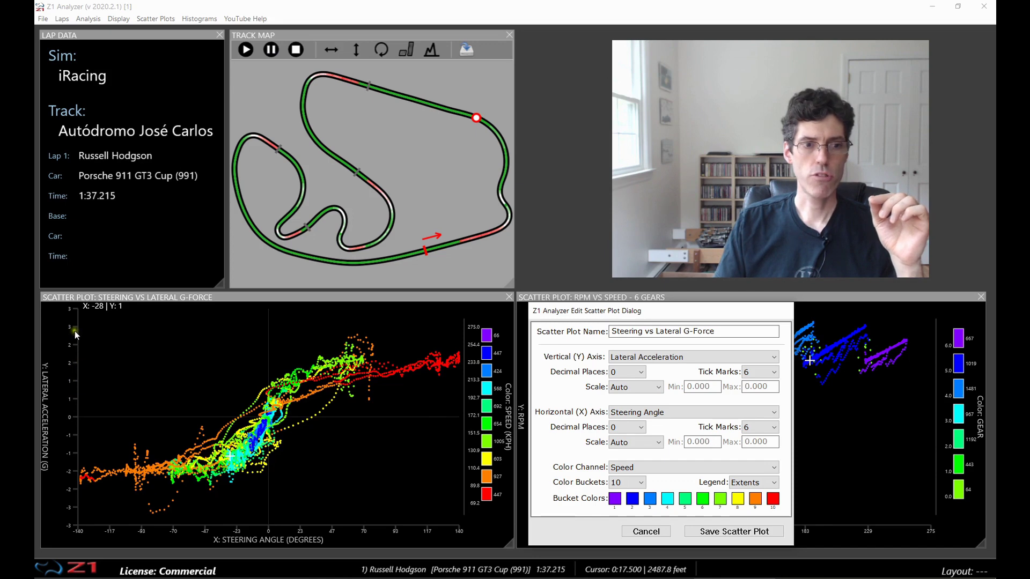
Step: Set the Y-axis decimal places to 1 and save the Steering vs Lateral G-Force plot
{"action": "left_click", "coordinate": [635, 374]}
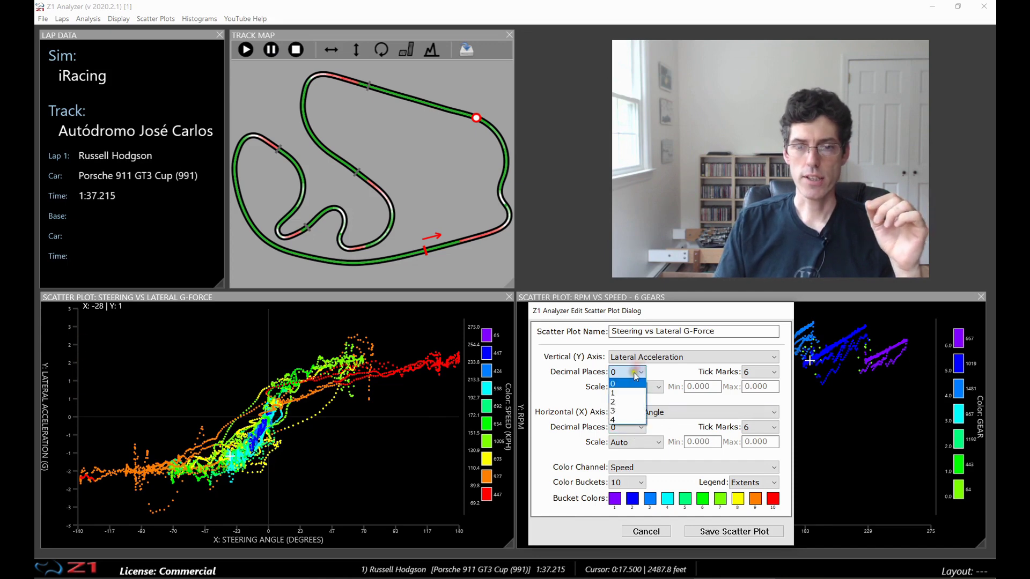
{"action": "left_click", "coordinate": [622, 393]}
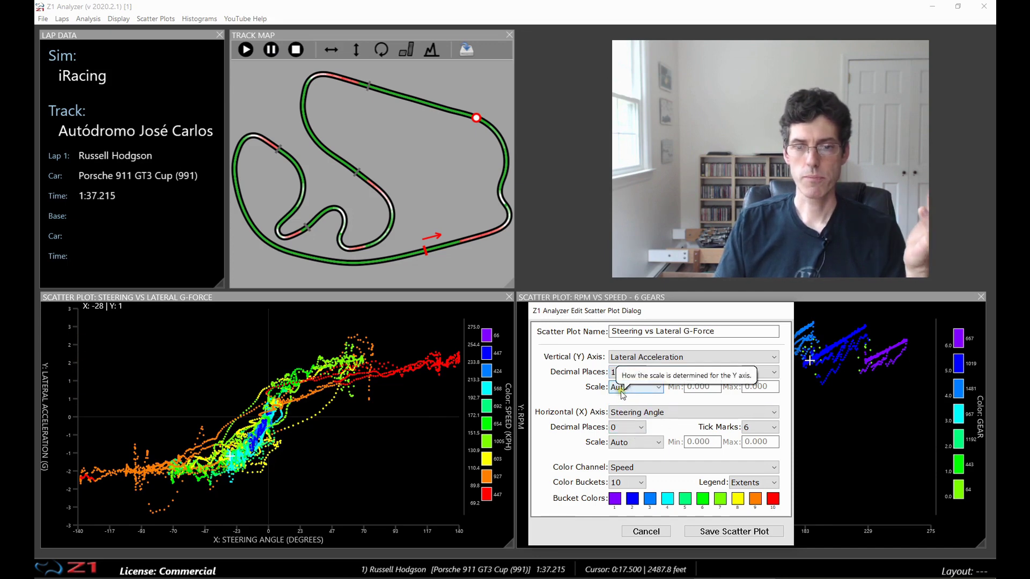
{"action": "left_click", "coordinate": [719, 531]}
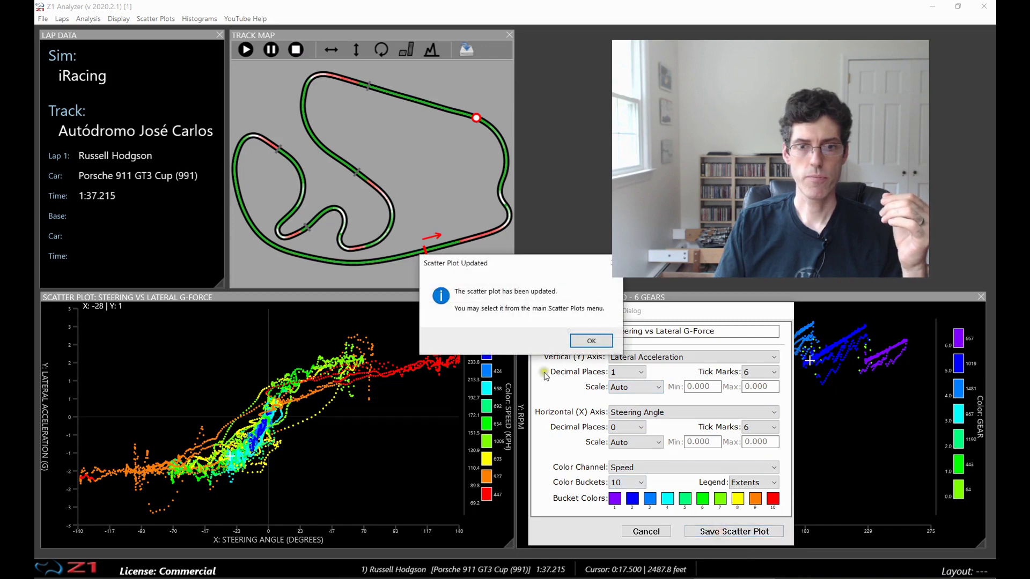
{"action": "left_click", "coordinate": [590, 341]}
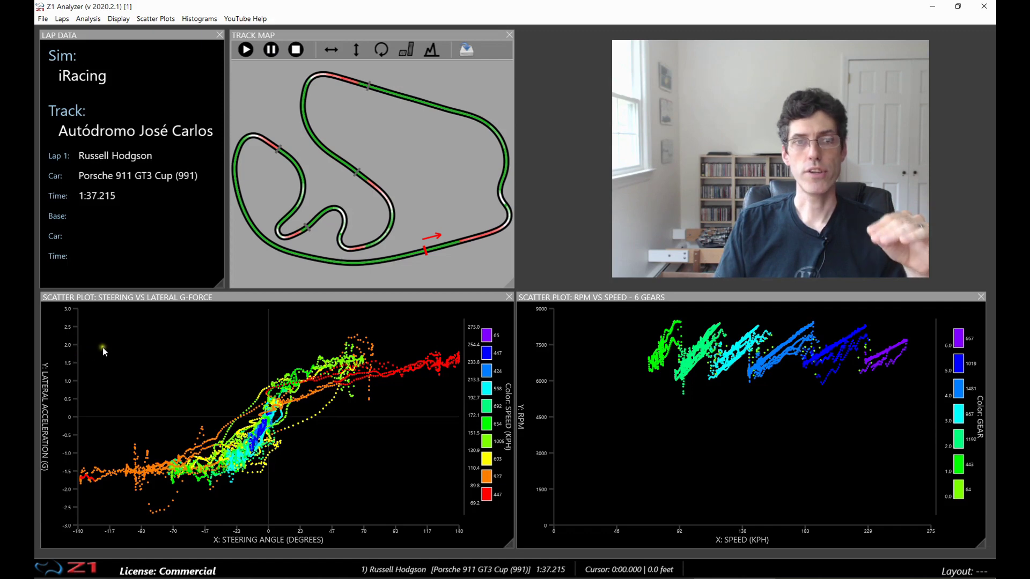
Step: Reopen the Steering vs Lateral G-Force settings, set Y tick marks to 12, and save
{"action": "left_click", "coordinate": [155, 18]}
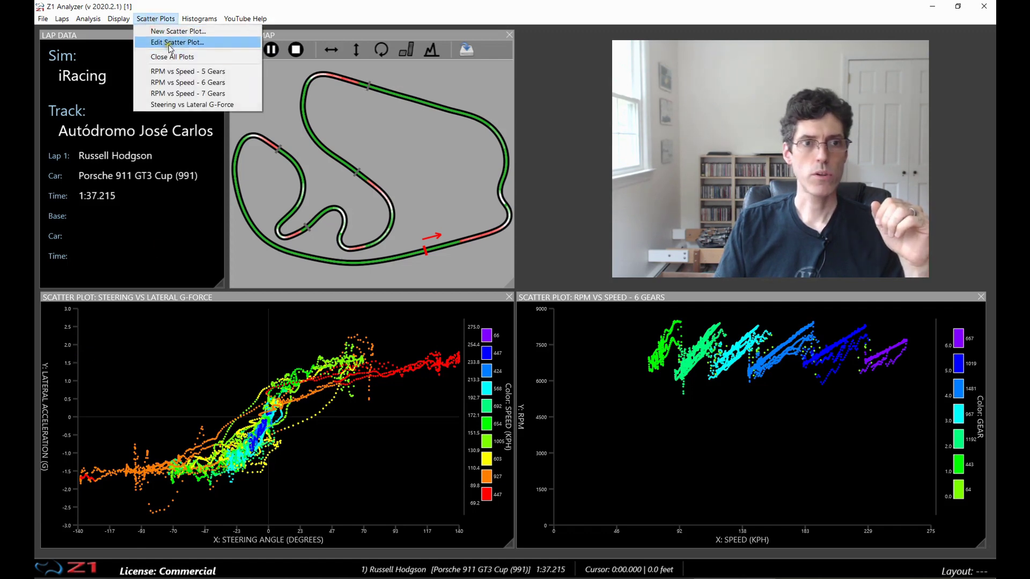
{"action": "left_click", "coordinate": [167, 45]}
{"action": "double_click", "coordinate": [471, 266]}
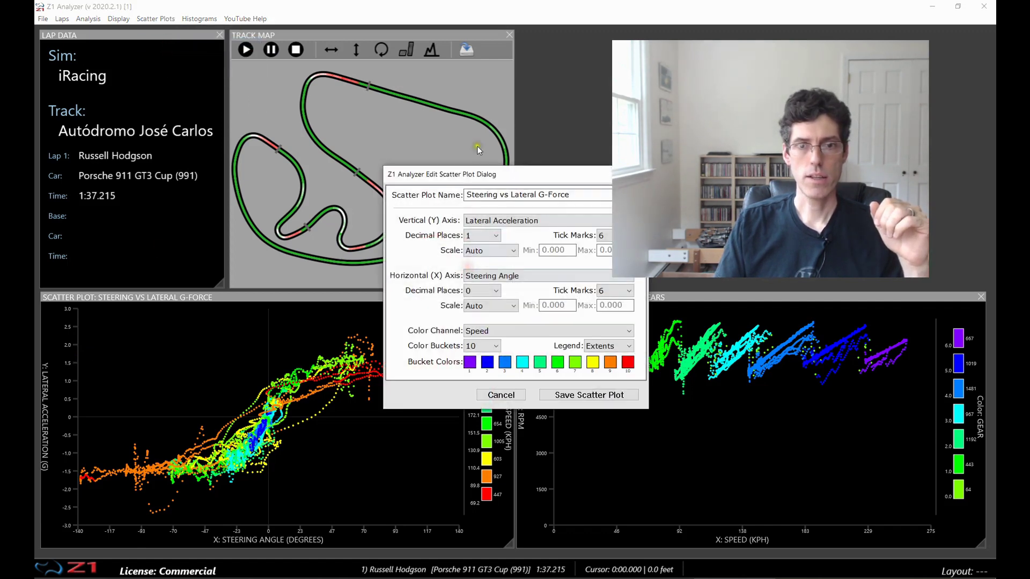
{"action": "left_click_drag", "start_coordinate": [475, 176], "coordinate": [617, 319]}
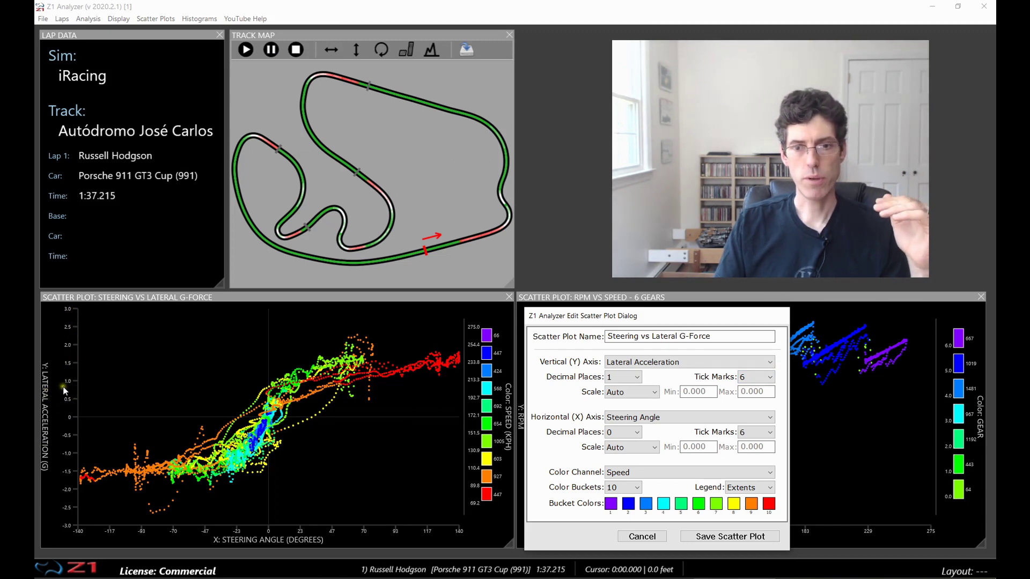
{"action": "left_click", "coordinate": [747, 377]}
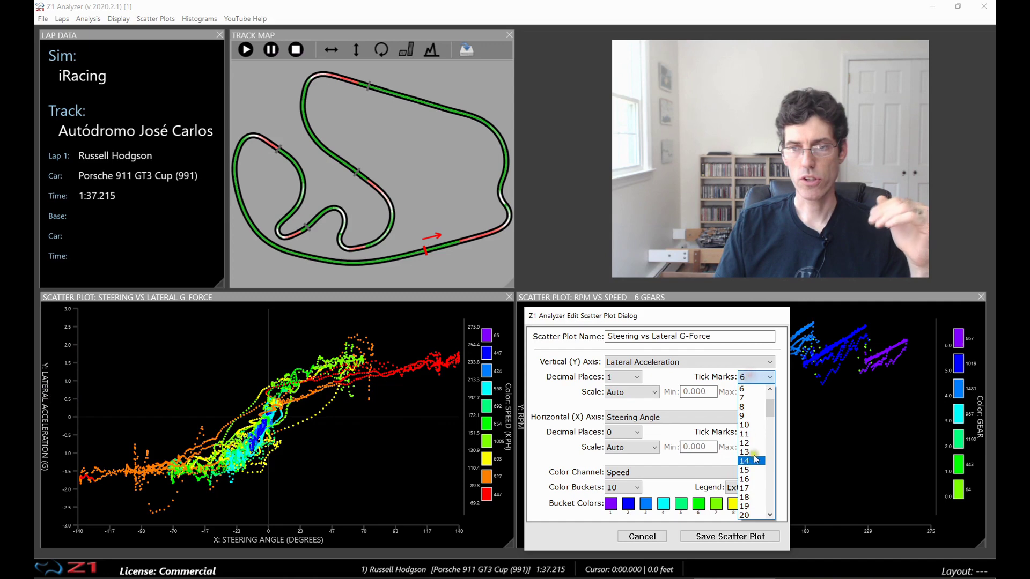
{"action": "left_click", "coordinate": [751, 443]}
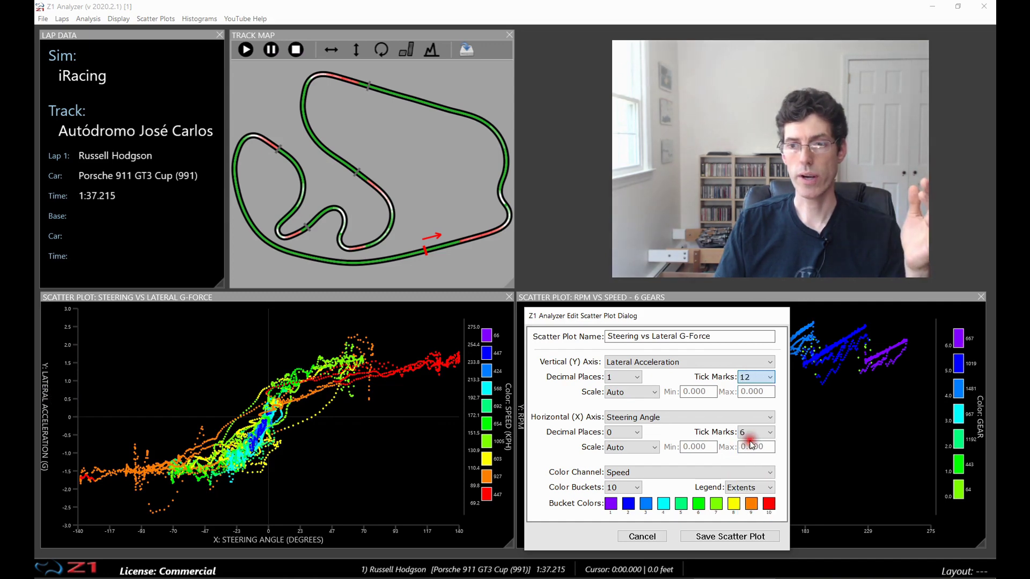
{"action": "left_click", "coordinate": [722, 537]}
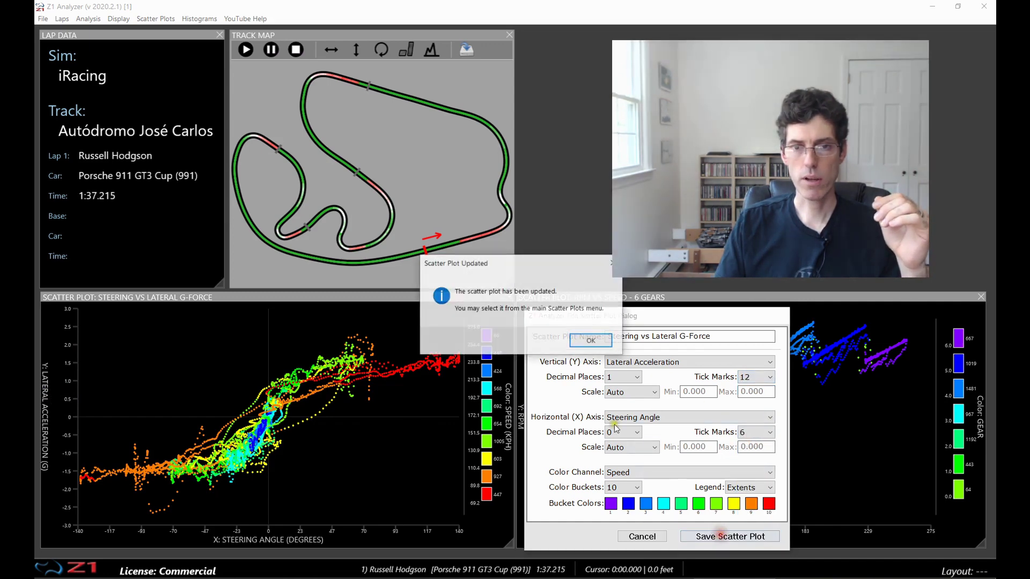
{"action": "left_click", "coordinate": [586, 340]}
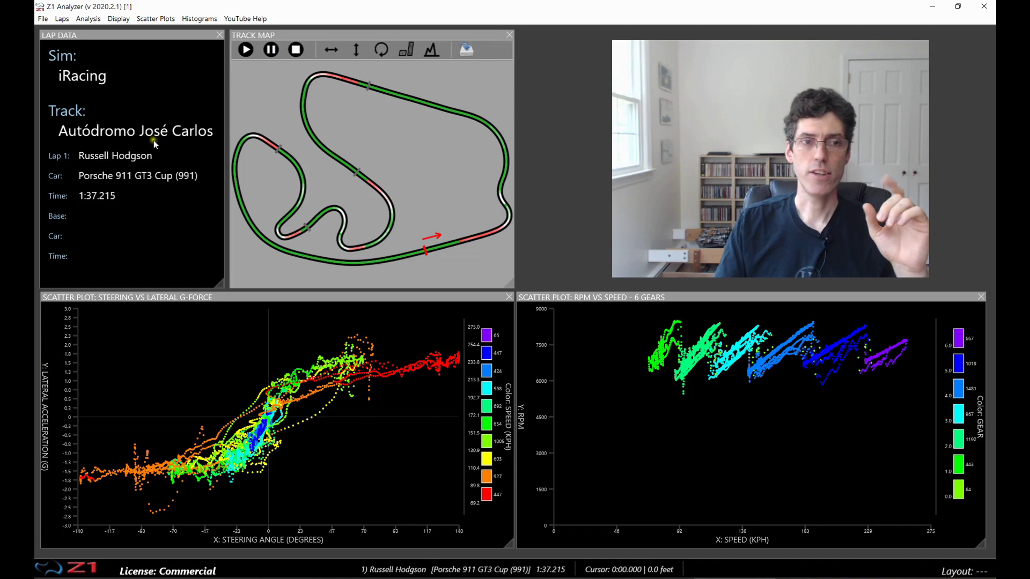
Step: Reopen the Steering vs Lateral G-Force settings and change its Y-axis tick marks to 6
{"action": "left_click", "coordinate": [155, 19]}
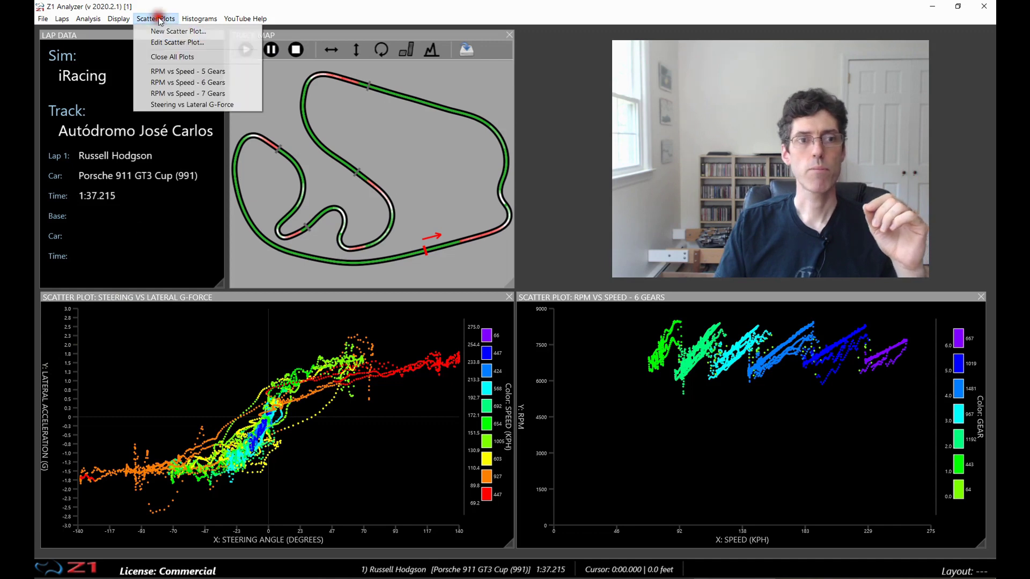
{"action": "left_click", "coordinate": [173, 47]}
{"action": "left_click", "coordinate": [466, 267]}
{"action": "double_click", "coordinate": [465, 266]}
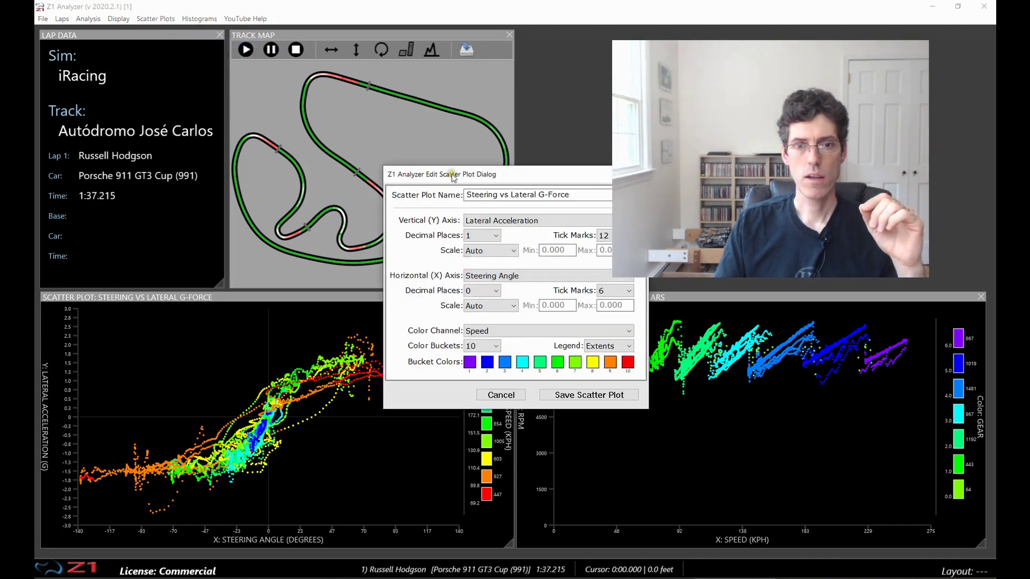
{"action": "left_click_drag", "start_coordinate": [452, 177], "coordinate": [603, 320]}
{"action": "left_click", "coordinate": [776, 380]}
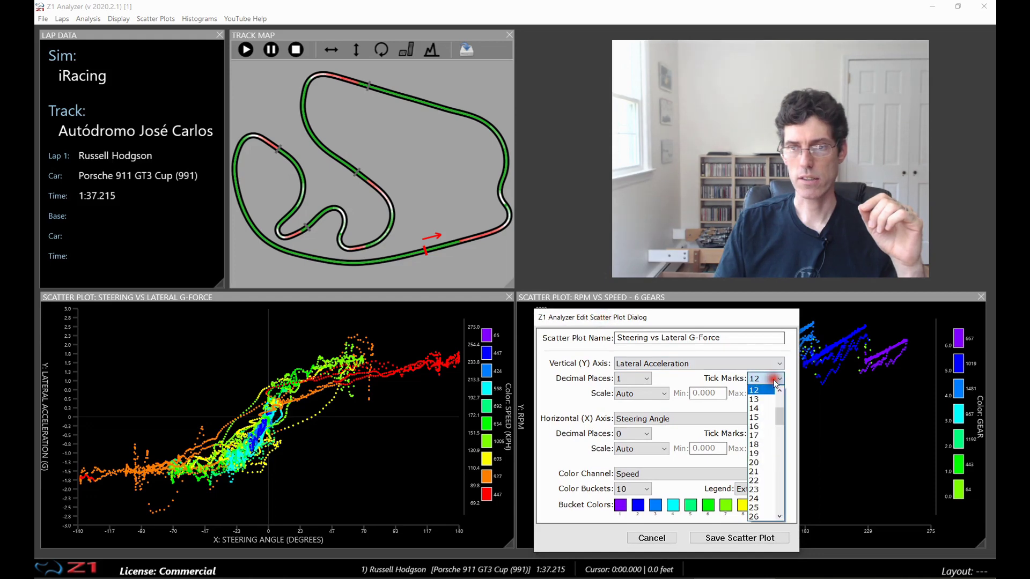
{"action": "scroll", "coordinate": [778, 416], "scroll_direction": "up", "scroll_amount": 4}
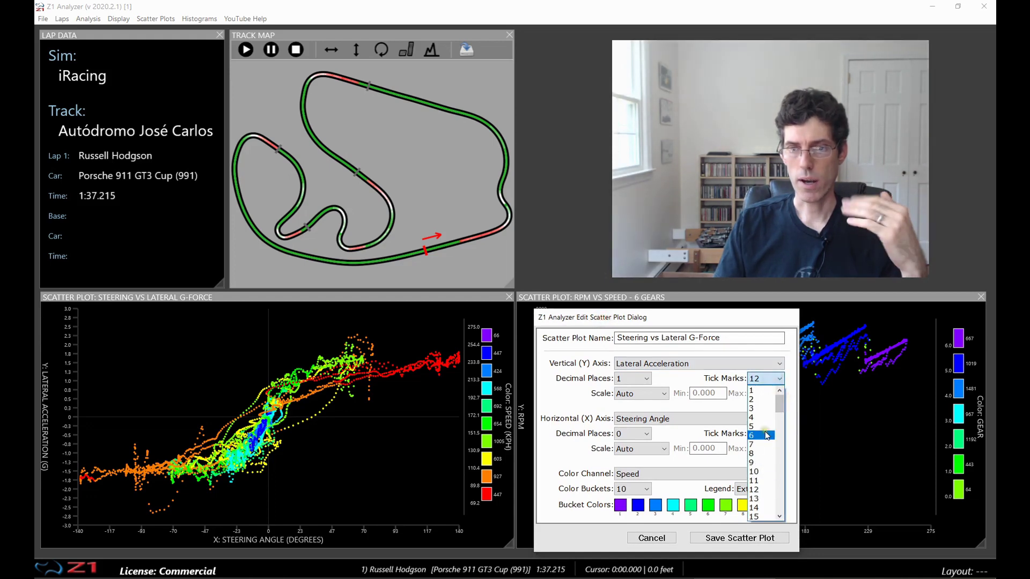
{"action": "left_click", "coordinate": [767, 436]}
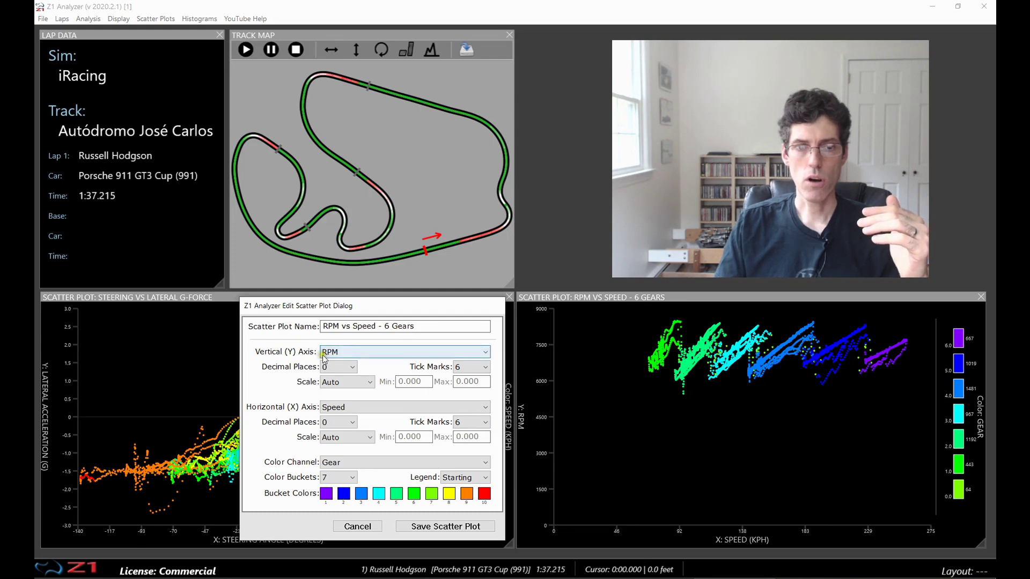
Step: Scale the RPM axis Min to Max, from 4500 to 9000
{"action": "left_click", "coordinate": [350, 384]}
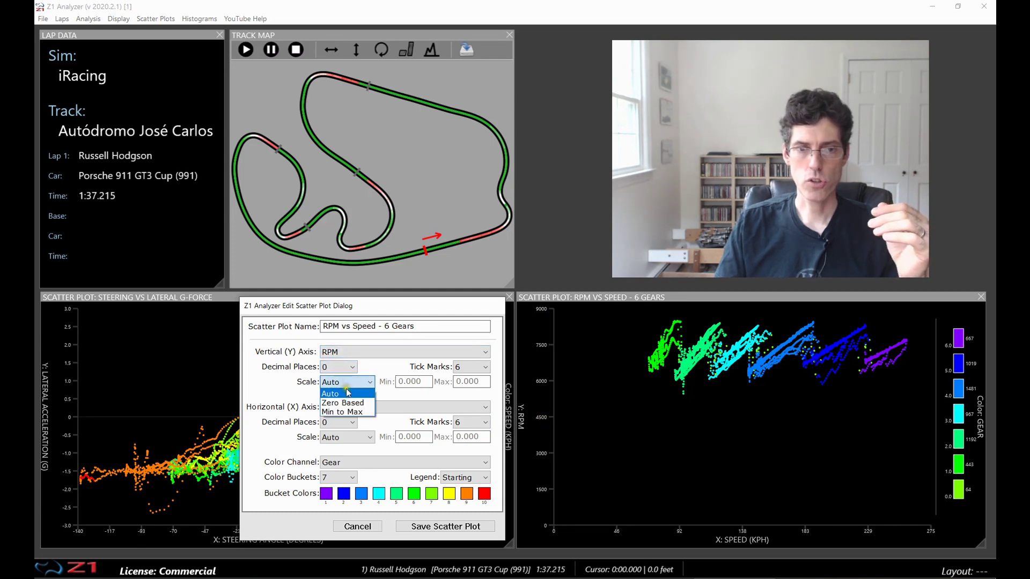
{"action": "left_click", "coordinate": [344, 416]}
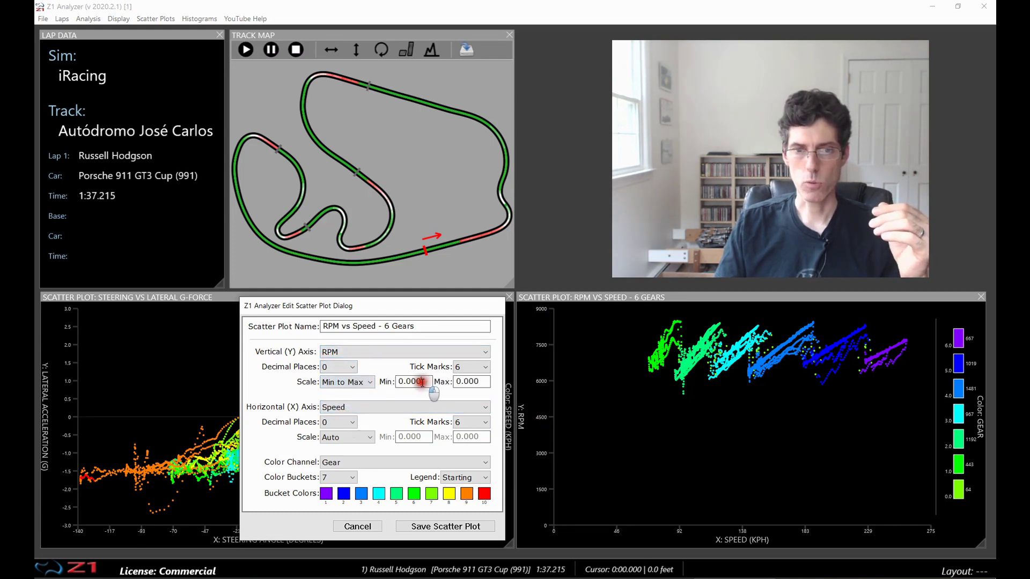
{"action": "left_click_drag", "start_coordinate": [429, 382], "coordinate": [386, 382]}
{"action": "type", "text": "45"}
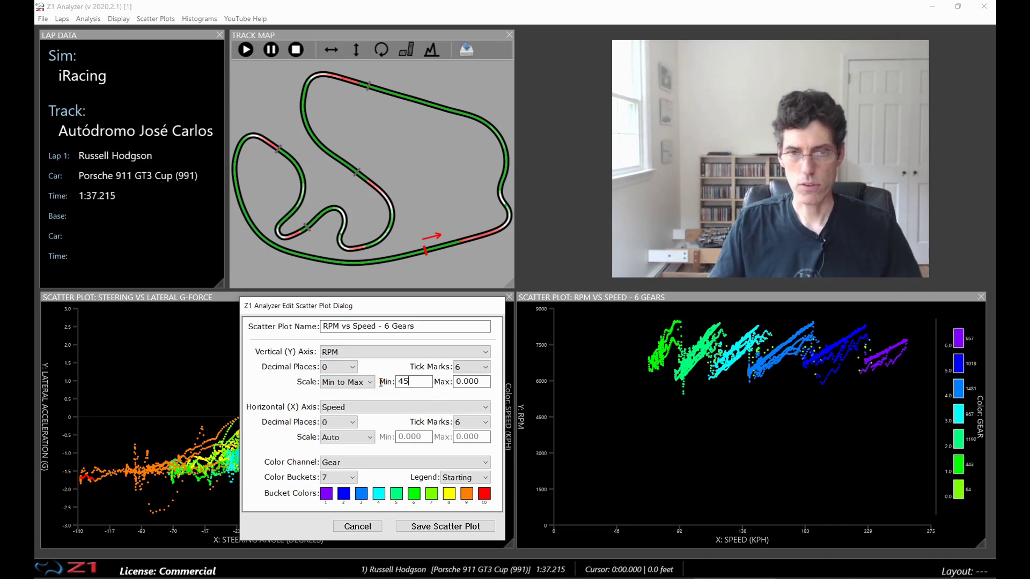
{"action": "type", "text": "00"}
{"action": "left_click_drag", "start_coordinate": [483, 381], "coordinate": [457, 382]}
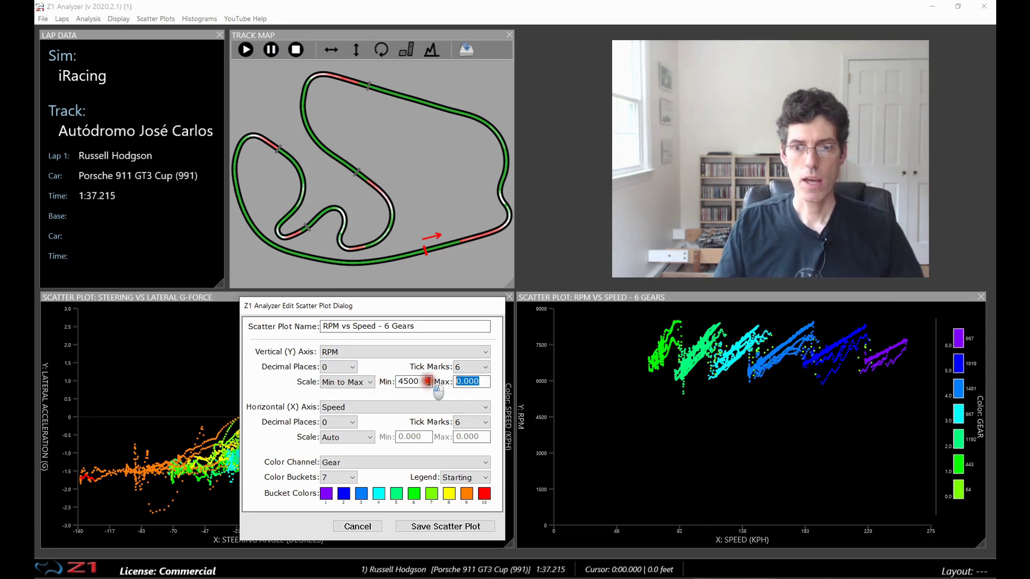
{"action": "type", "text": "900"}
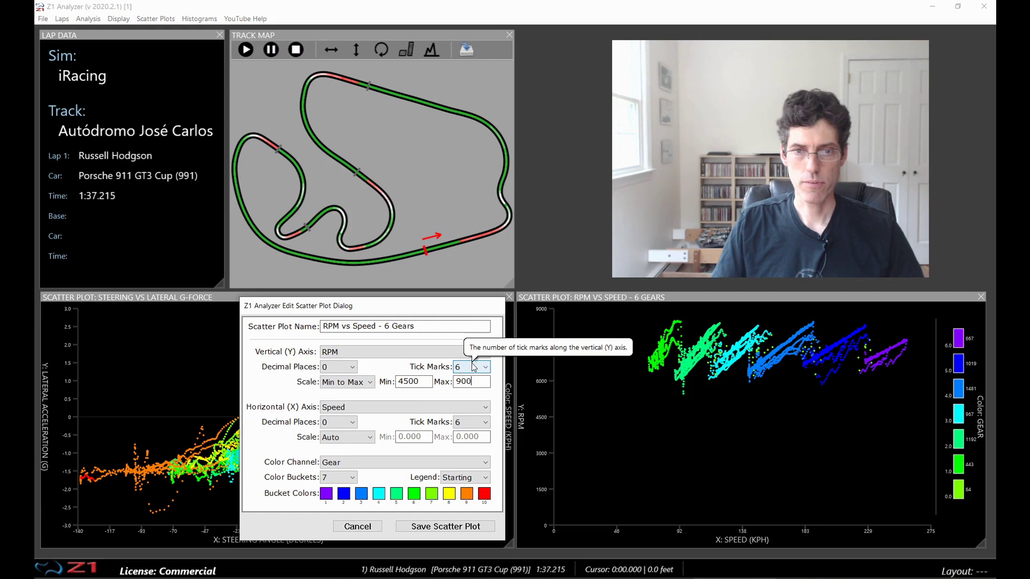
{"action": "type", "text": "0"}
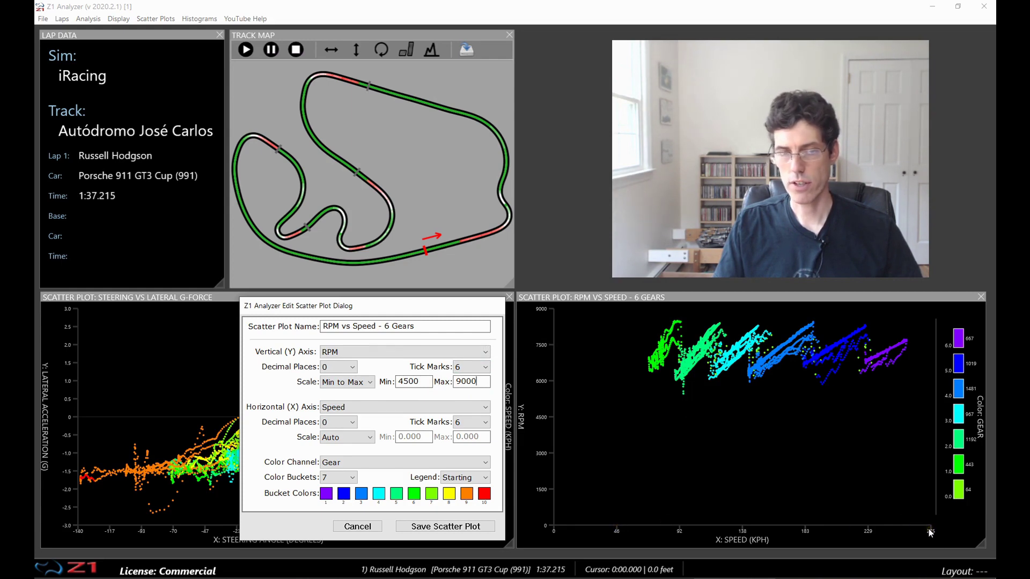
Step: Scale the speed axis Min to Max, from 45 to 275
{"action": "left_click", "coordinate": [345, 437]}
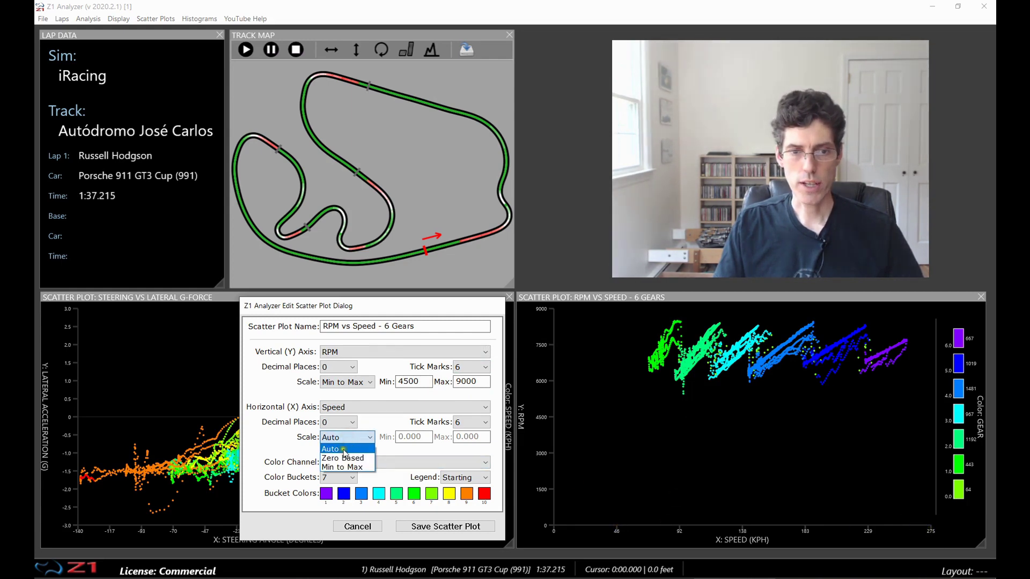
{"action": "left_click", "coordinate": [341, 468]}
{"action": "left_click", "coordinate": [383, 437]}
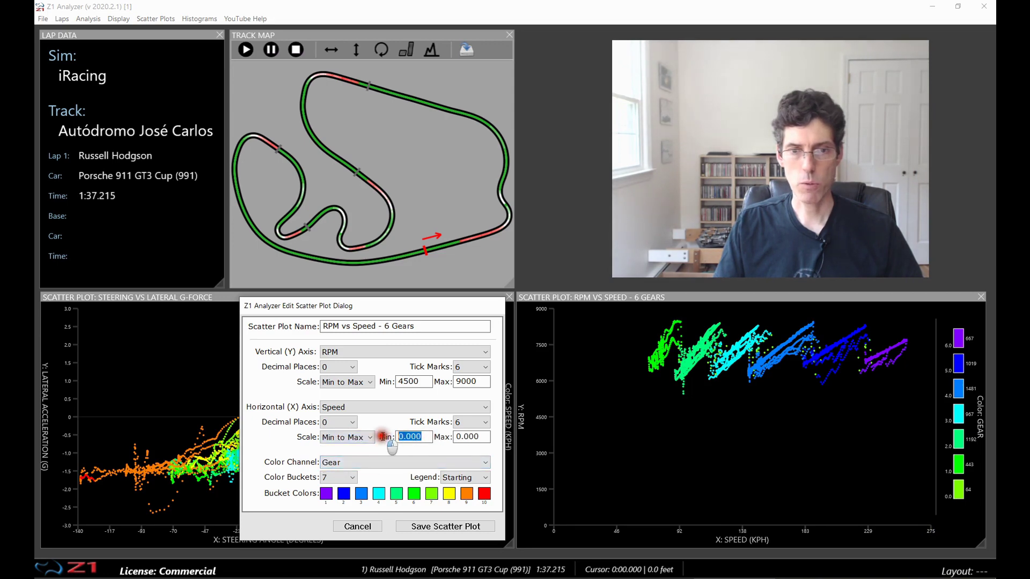
{"action": "type", "text": "45"}
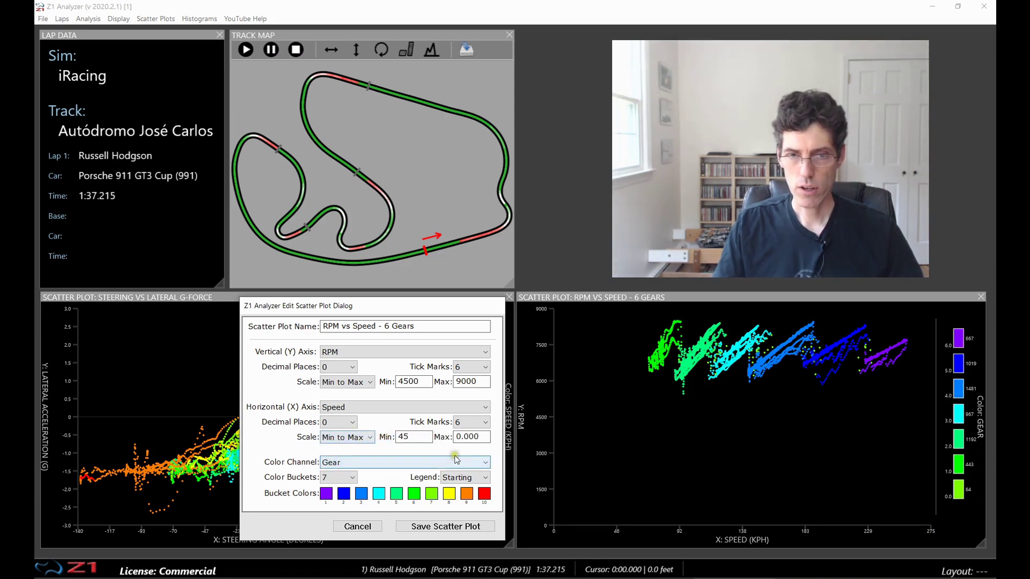
{"action": "left_click", "coordinate": [483, 437]}
{"action": "type", "text": "2"}
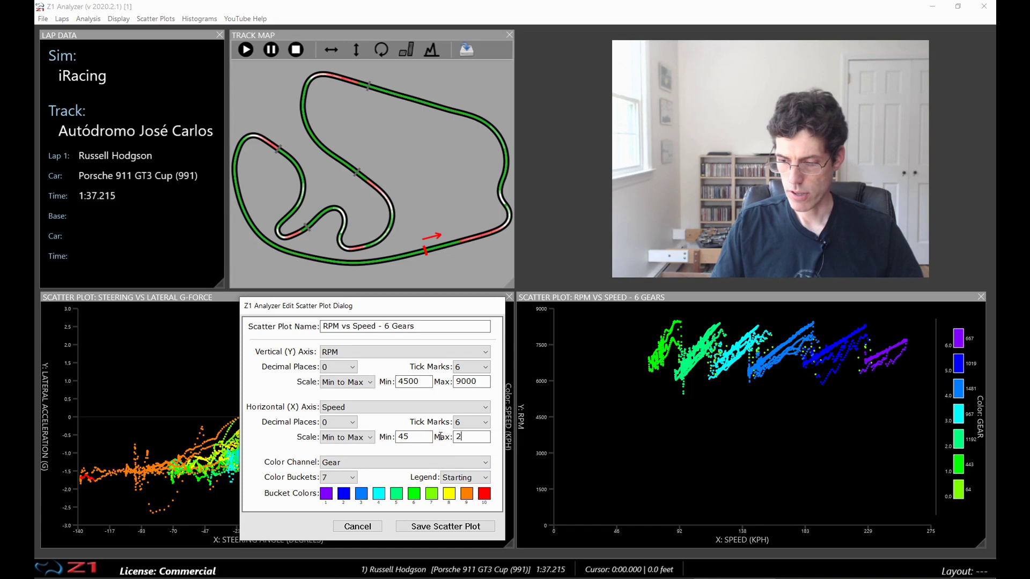
{"action": "type", "text": "75"}
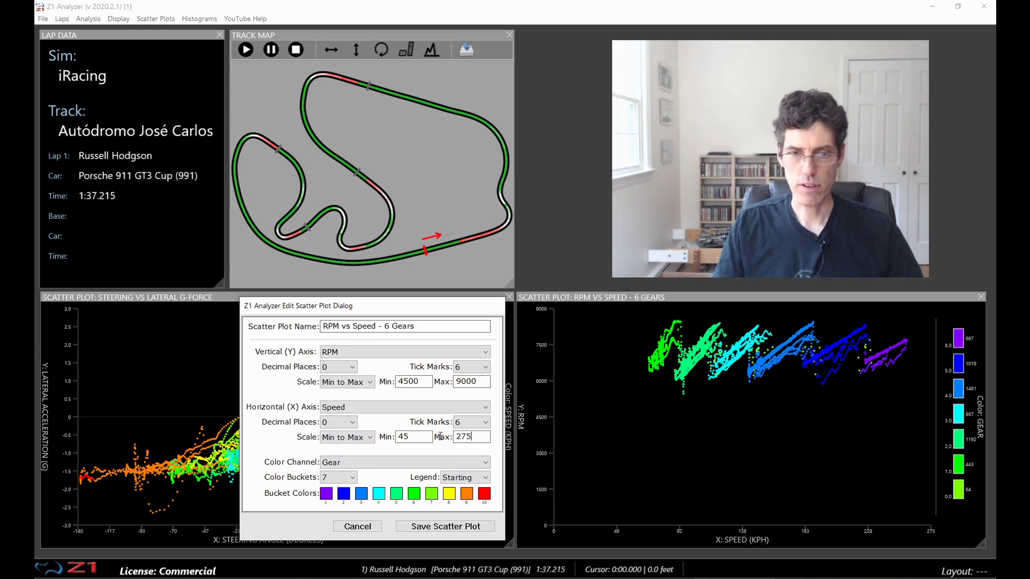
Step: Save the RPM vs Speed plot settings and confirm the update message
{"action": "left_click", "coordinate": [417, 527]}
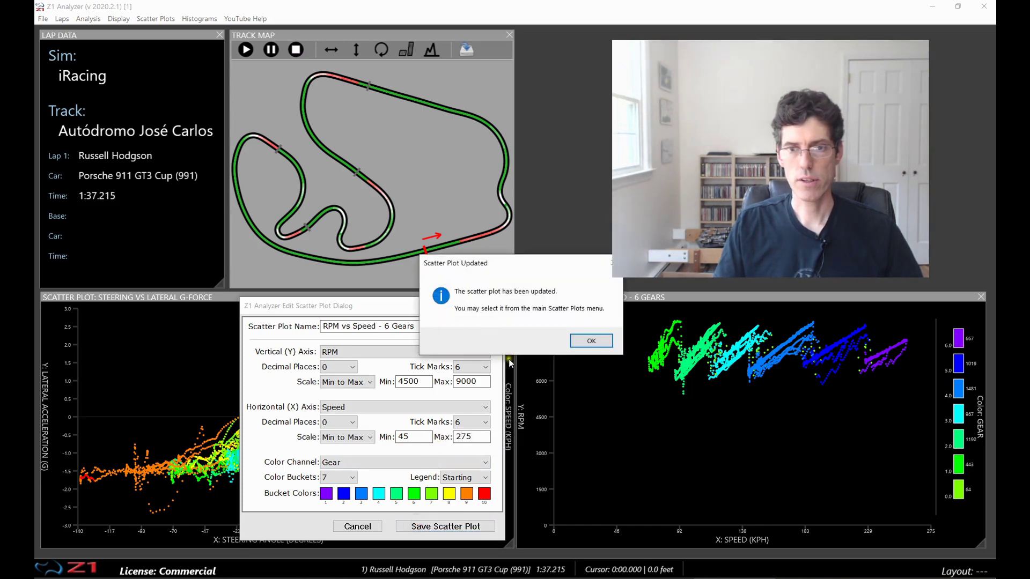
{"action": "left_click", "coordinate": [591, 342]}
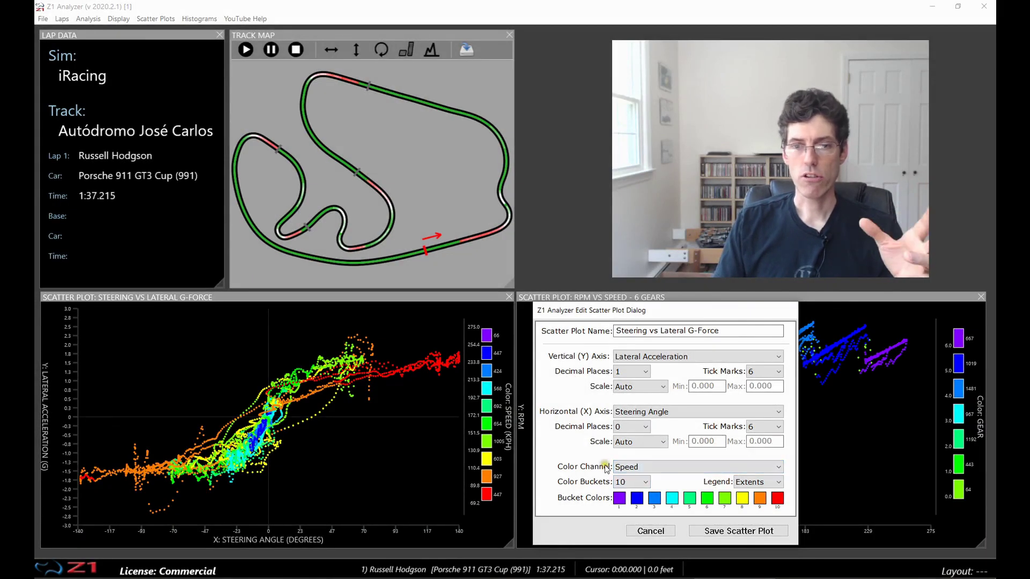
{"action": "left_click", "coordinate": [660, 465]}
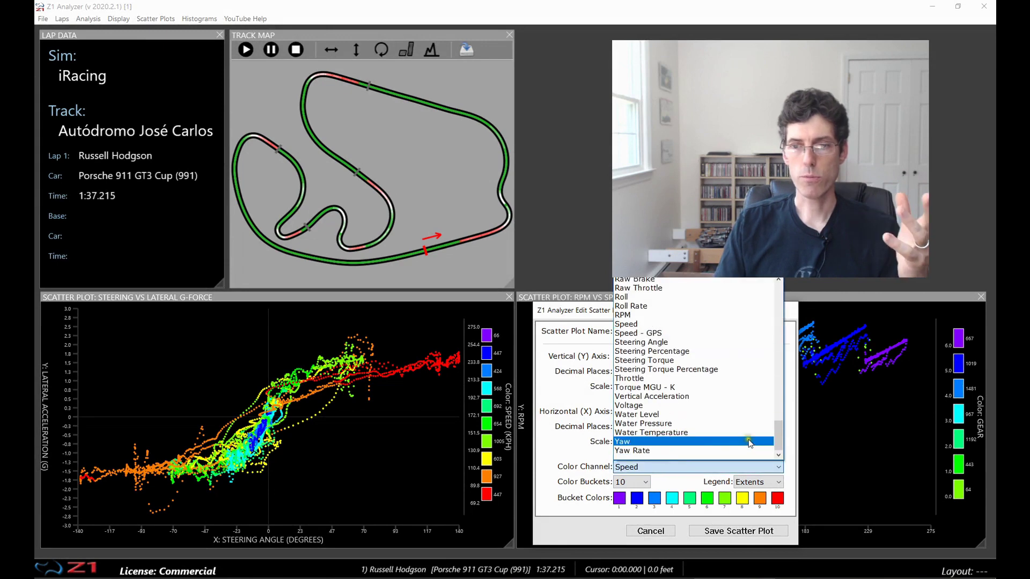
{"action": "left_click_drag", "start_coordinate": [774, 441], "coordinate": [778, 300]}
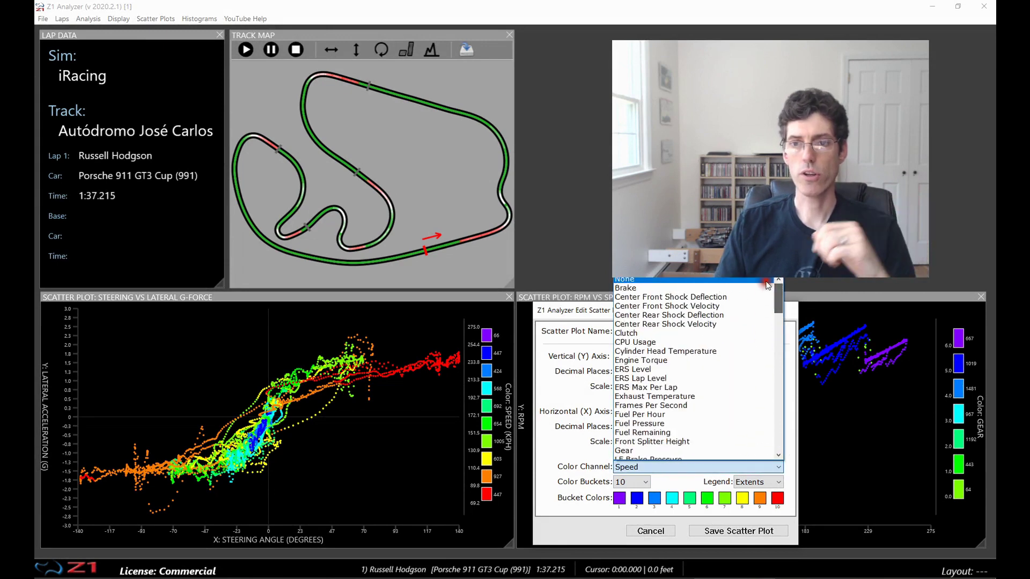
{"action": "left_click", "coordinate": [629, 283]}
{"action": "left_click", "coordinate": [623, 464]}
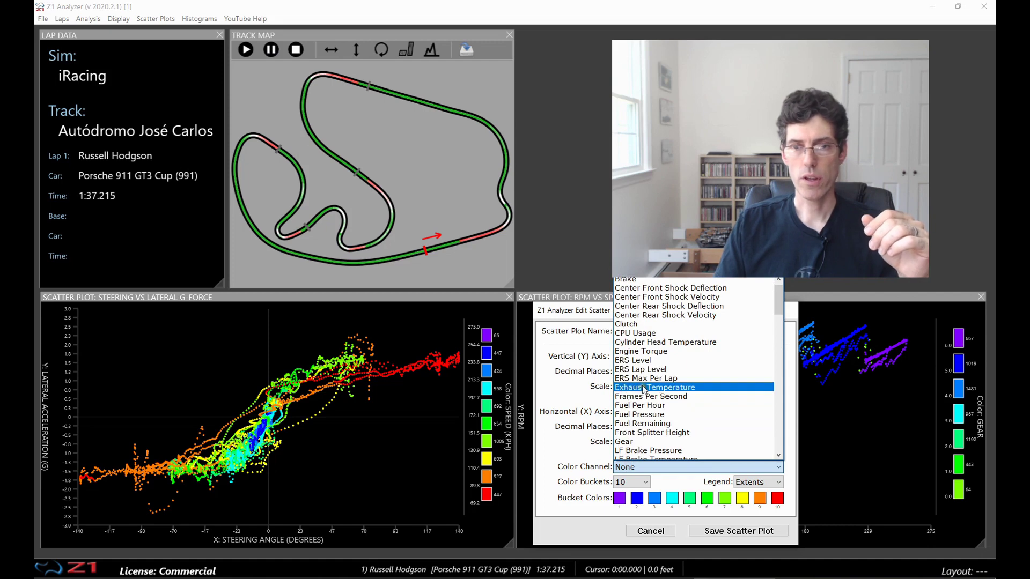
{"action": "left_click_drag", "start_coordinate": [778, 298], "coordinate": [776, 416]}
{"action": "left_click", "coordinate": [629, 380]}
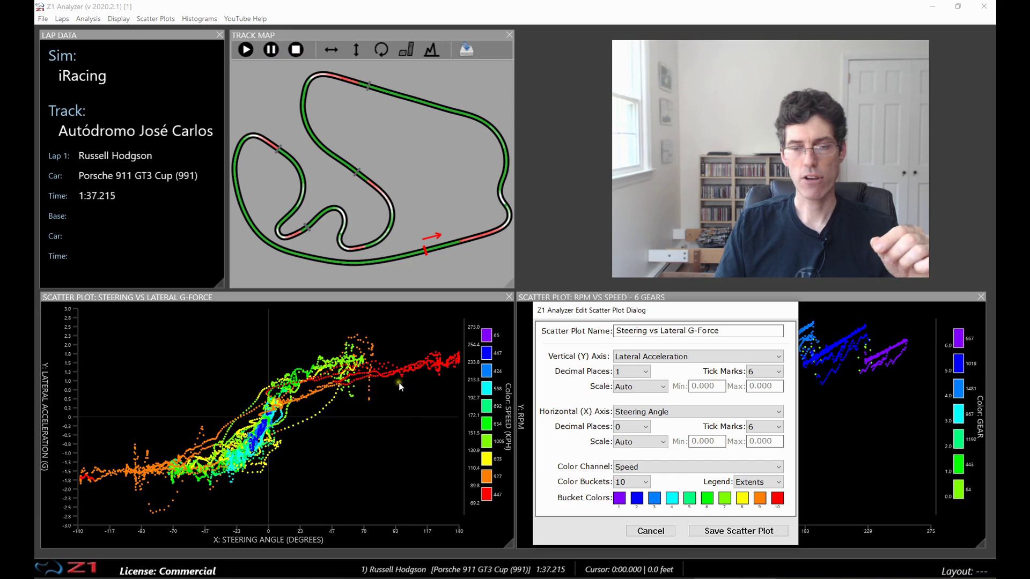
{"action": "left_click", "coordinate": [646, 483]}
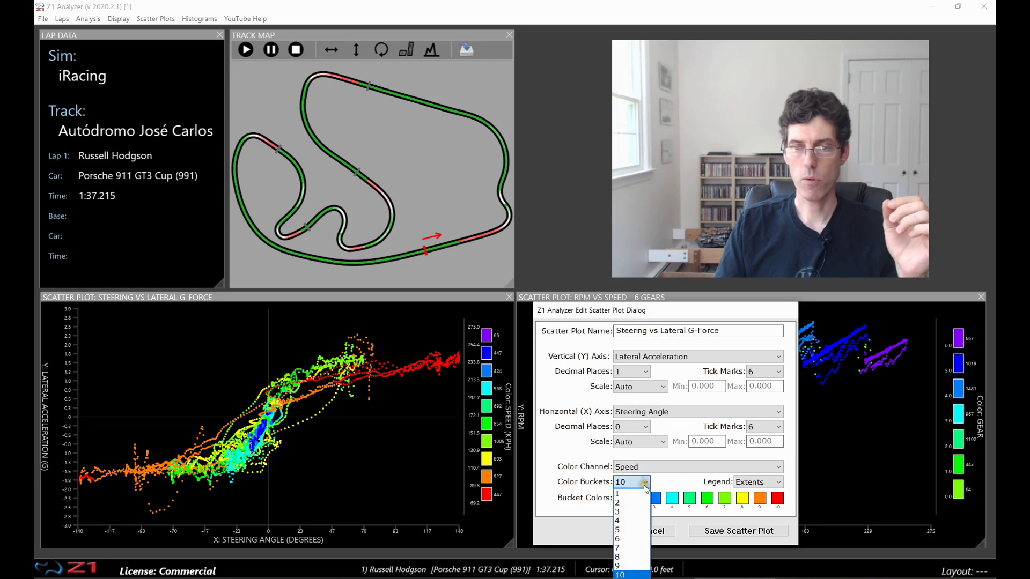
{"action": "left_click", "coordinate": [667, 483]}
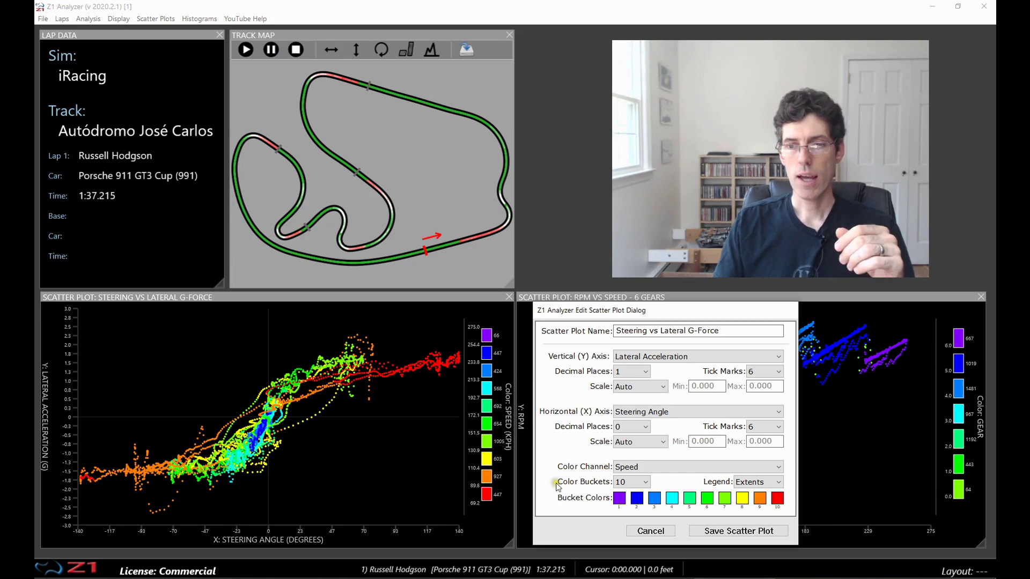
{"action": "left_click_drag", "start_coordinate": [676, 314], "coordinate": [371, 316]}
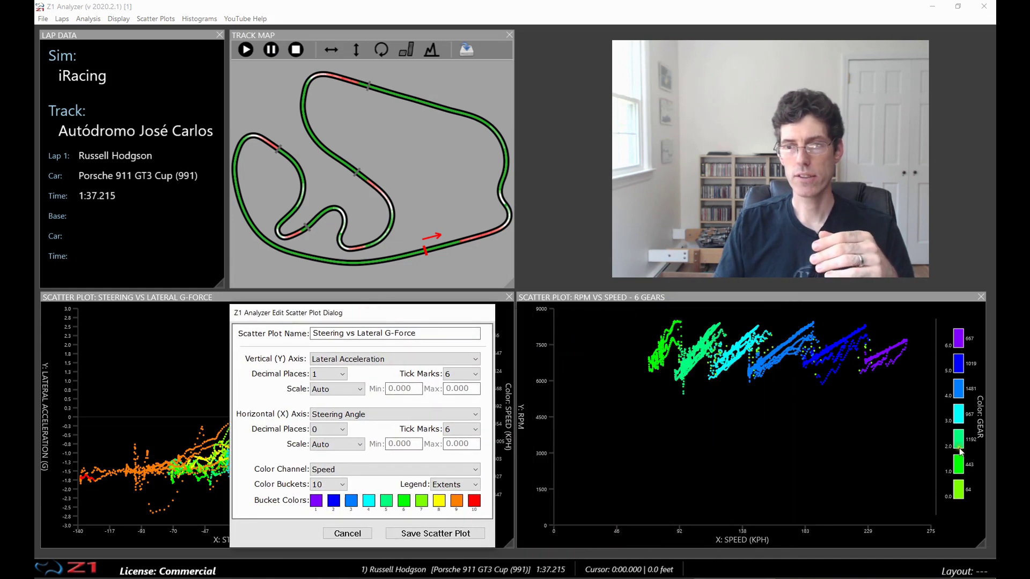
{"action": "left_click_drag", "start_coordinate": [376, 312], "coordinate": [690, 307]}
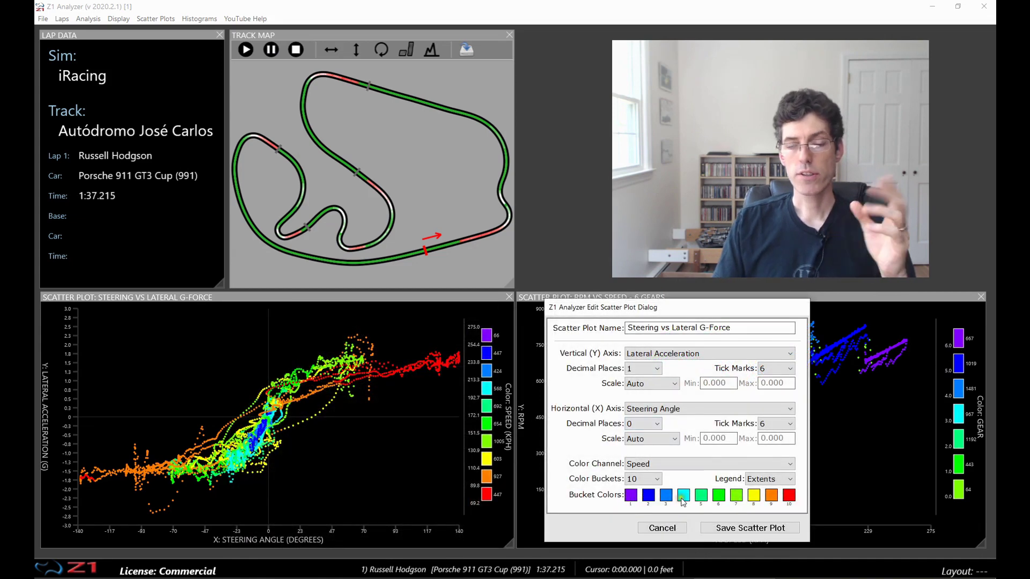
{"action": "left_click", "coordinate": [631, 495]}
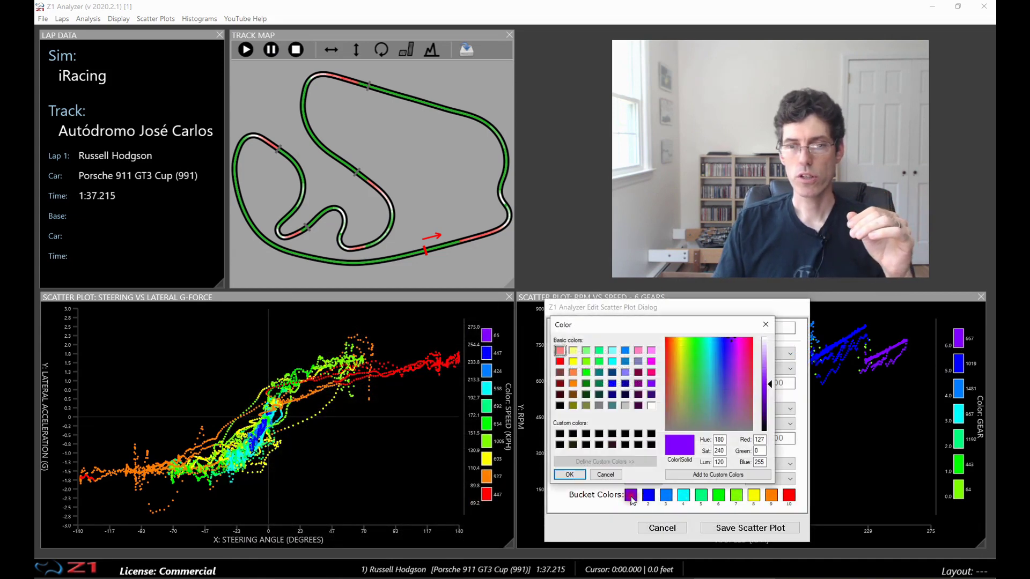
{"action": "left_click", "coordinate": [651, 362]}
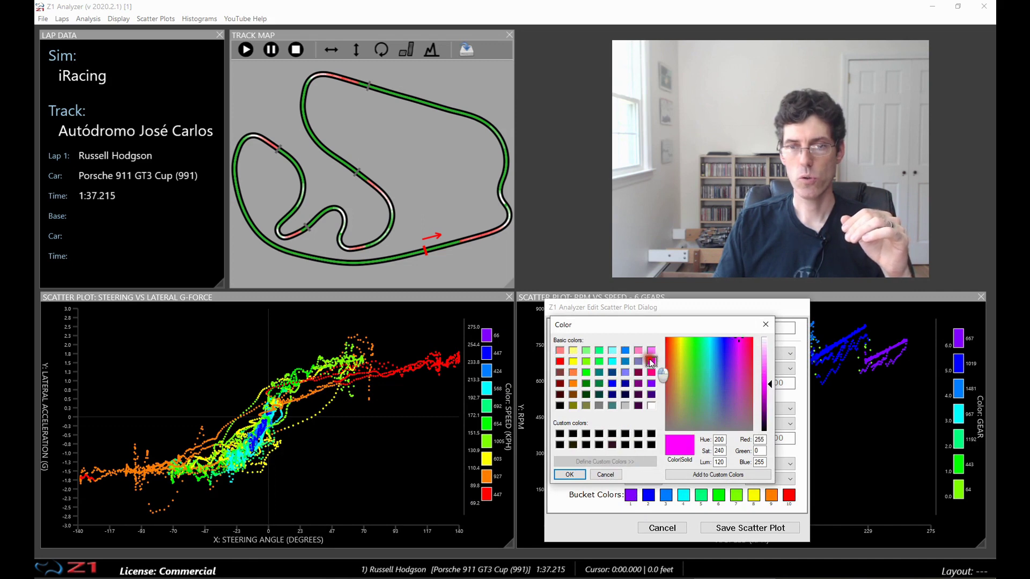
{"action": "left_click", "coordinate": [605, 475]}
{"action": "left_click", "coordinate": [763, 483]}
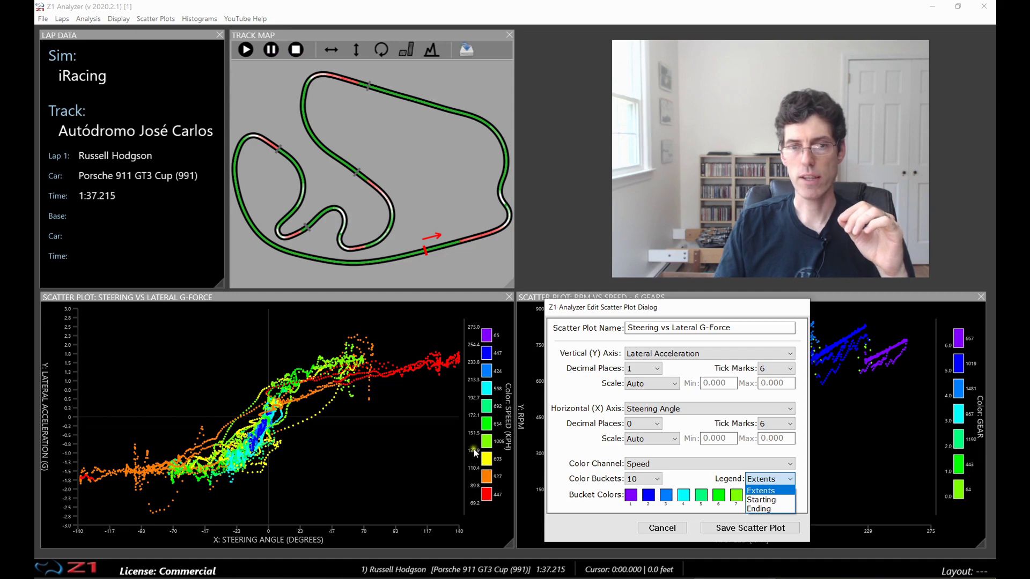
Step: Keep the steering plot's legend range on Extents, moving its settings window over the plot
{"action": "left_click", "coordinate": [724, 313]}
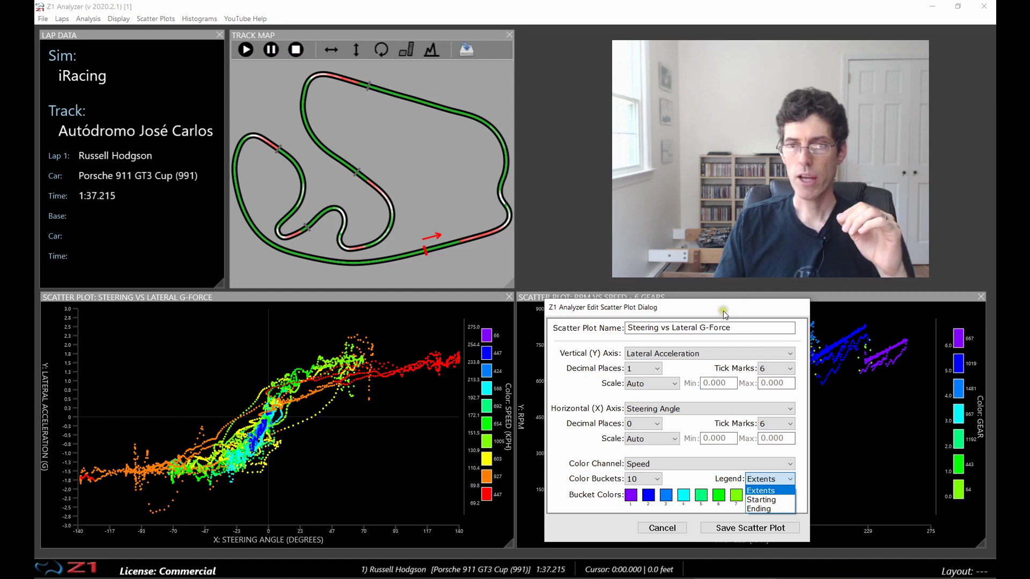
{"action": "left_click_drag", "start_coordinate": [697, 313], "coordinate": [371, 313]}
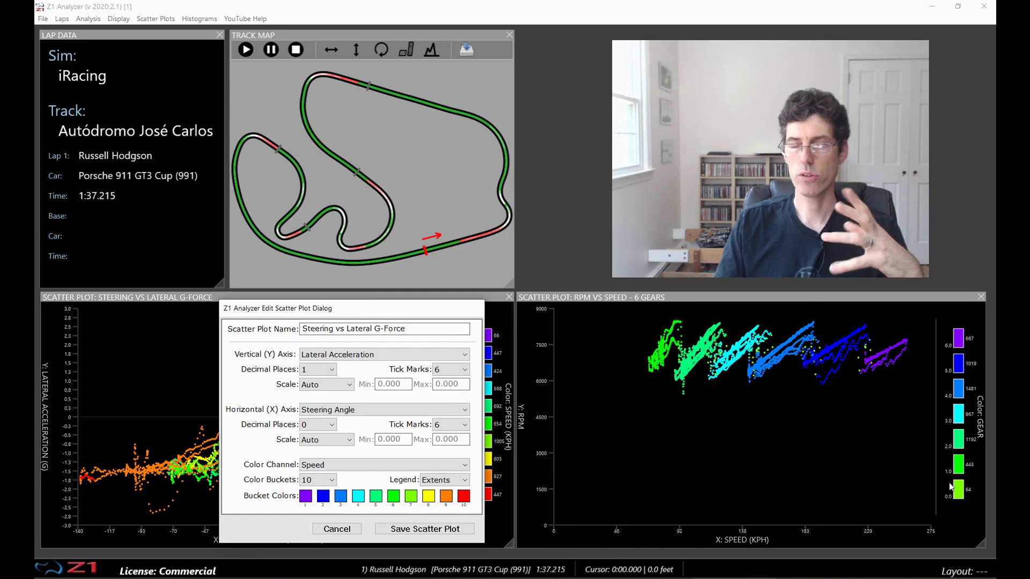
{"action": "left_click", "coordinate": [451, 480]}
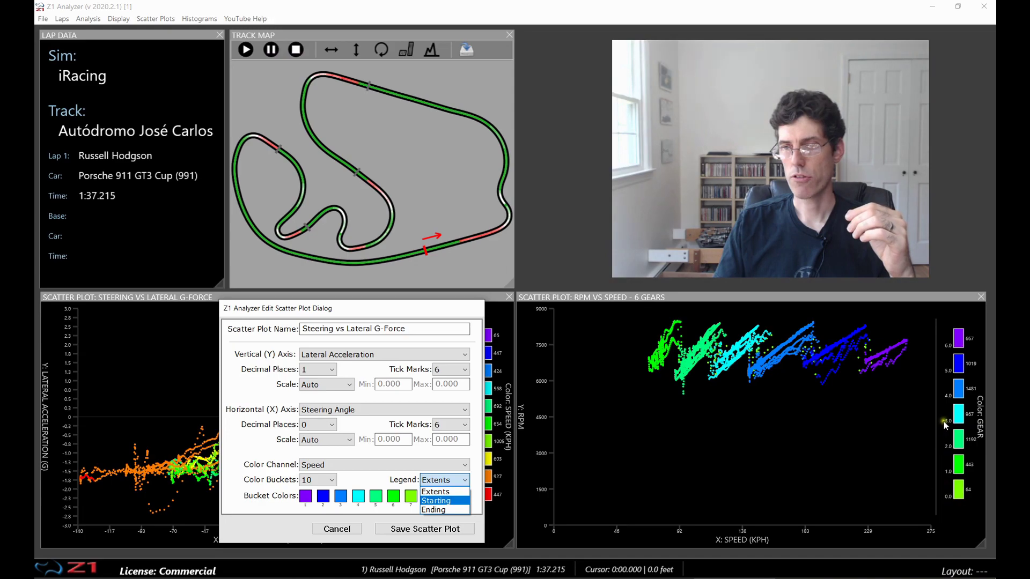
{"action": "left_click", "coordinate": [332, 309]}
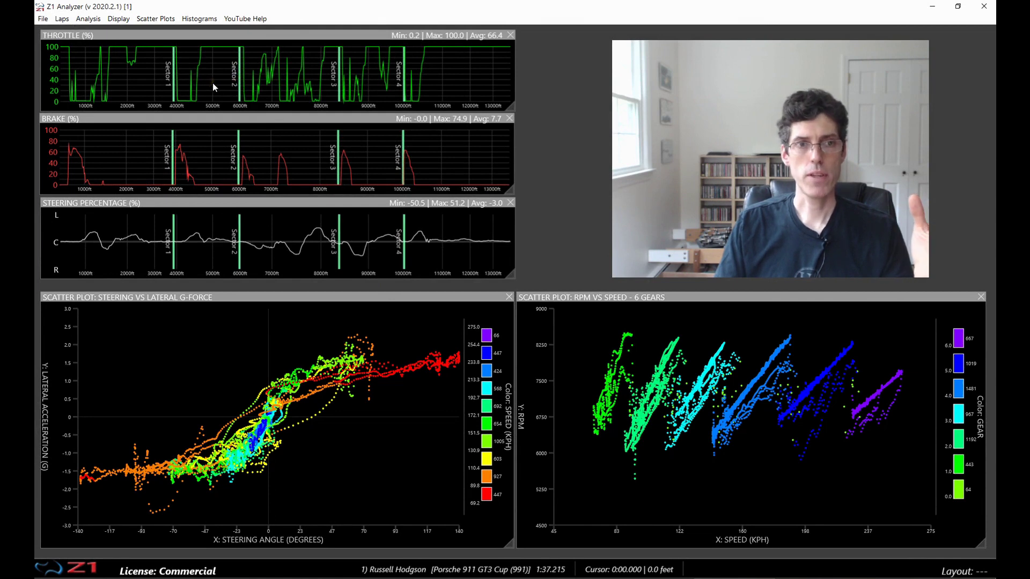
{"action": "left_click_drag", "start_coordinate": [213, 83], "coordinate": [275, 76]}
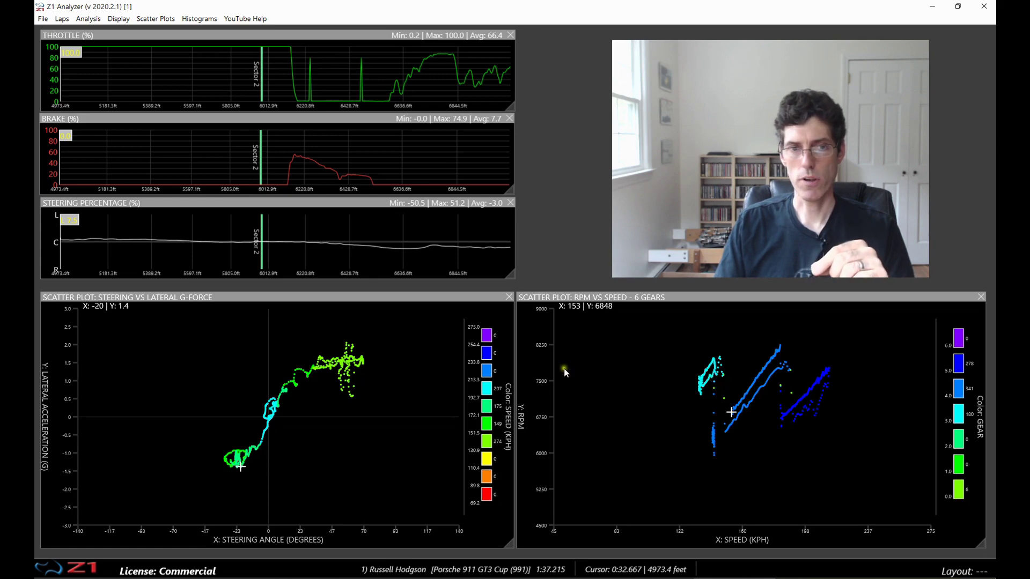
{"action": "double_click", "coordinate": [192, 84]}
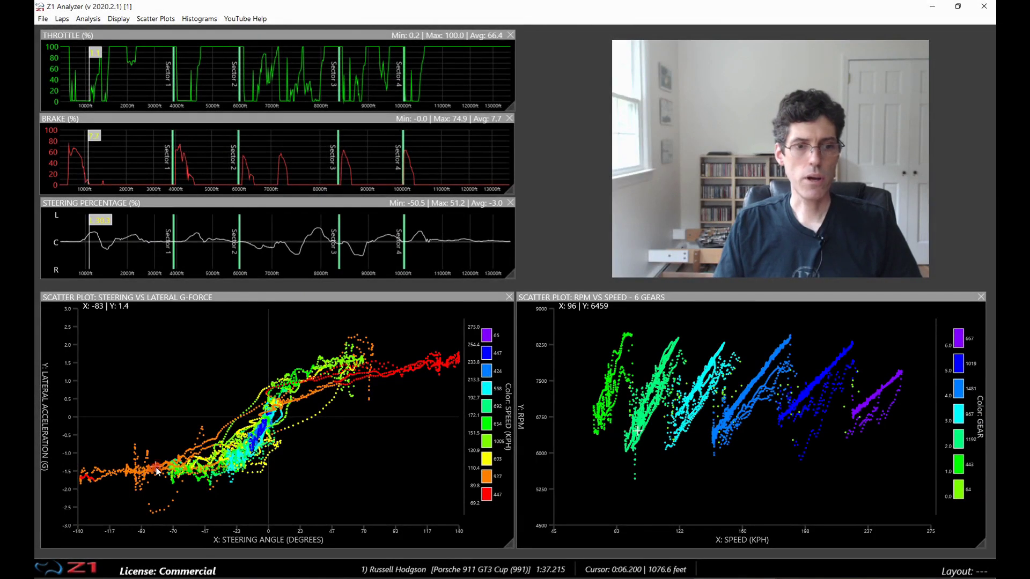
Step: Move the lap position on the traces to about 4700, 6800, then 4200 ft
{"action": "left_click", "coordinate": [230, 454]}
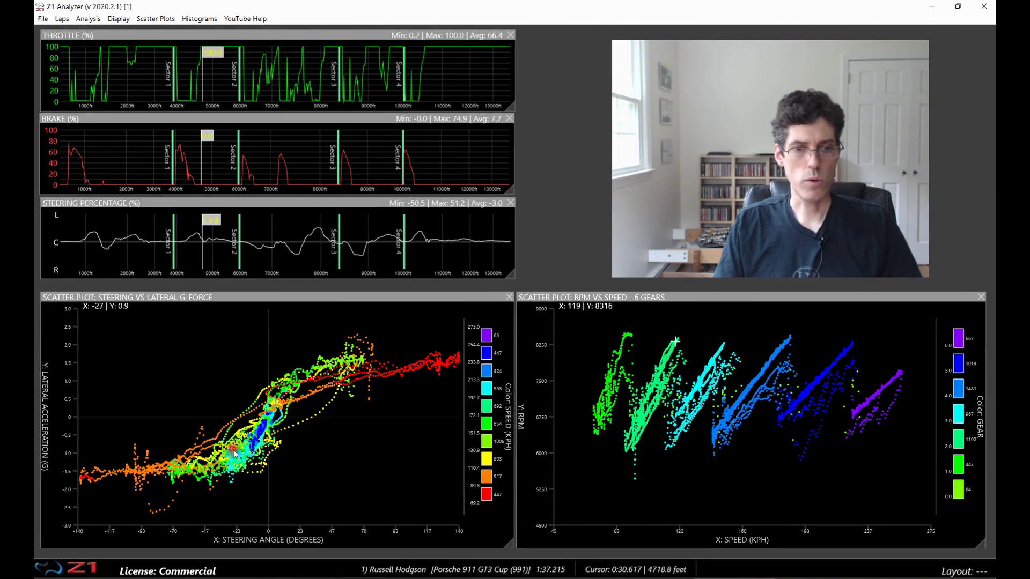
{"action": "left_click", "coordinate": [289, 379]}
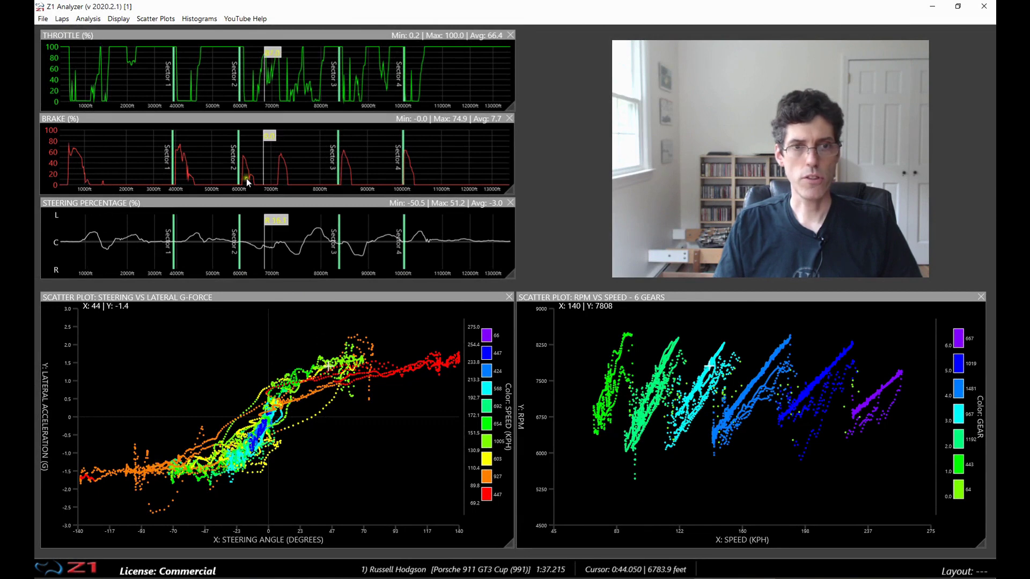
{"action": "left_click", "coordinate": [234, 457]}
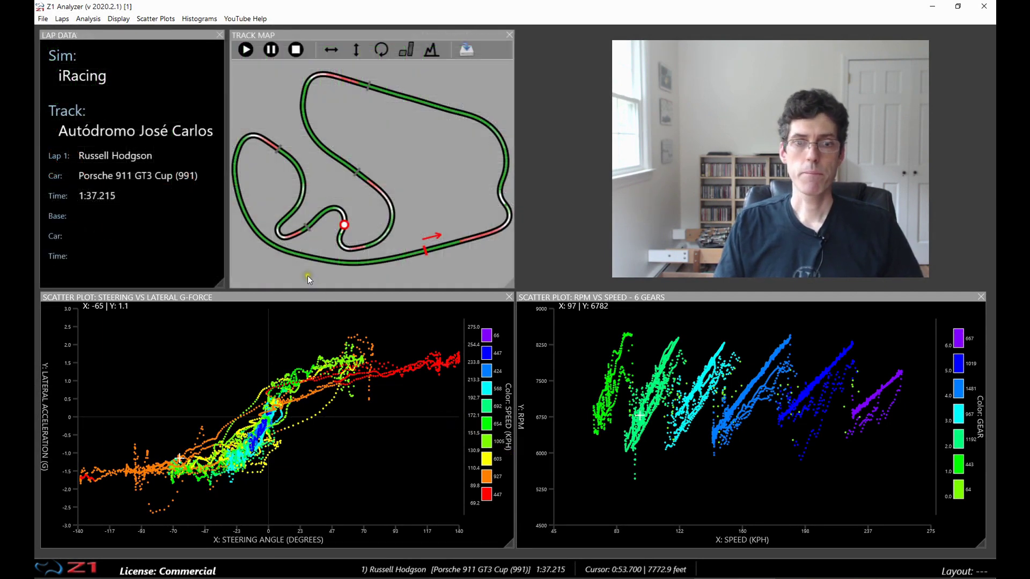
Step: Jump the lap position around the track map: final corner, left side, back straight, upper-left turn
{"action": "left_click", "coordinate": [292, 253]}
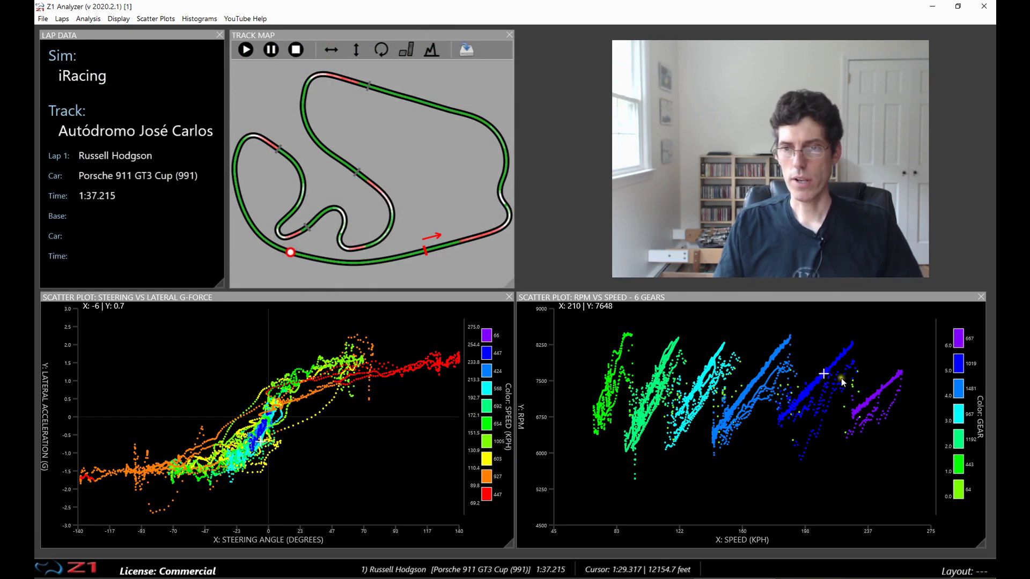
{"action": "left_click", "coordinate": [250, 223]}
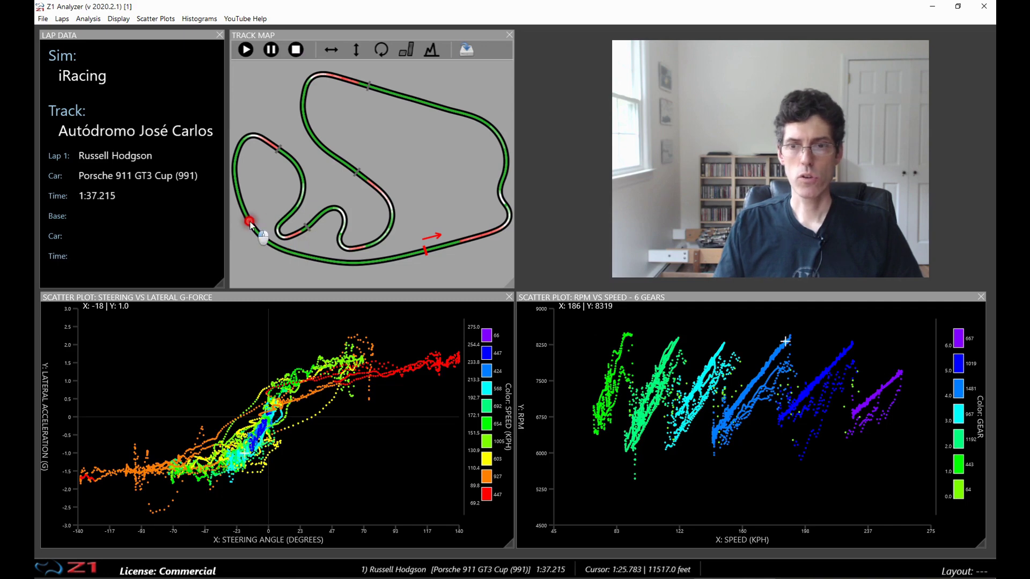
{"action": "left_click", "coordinate": [452, 111]}
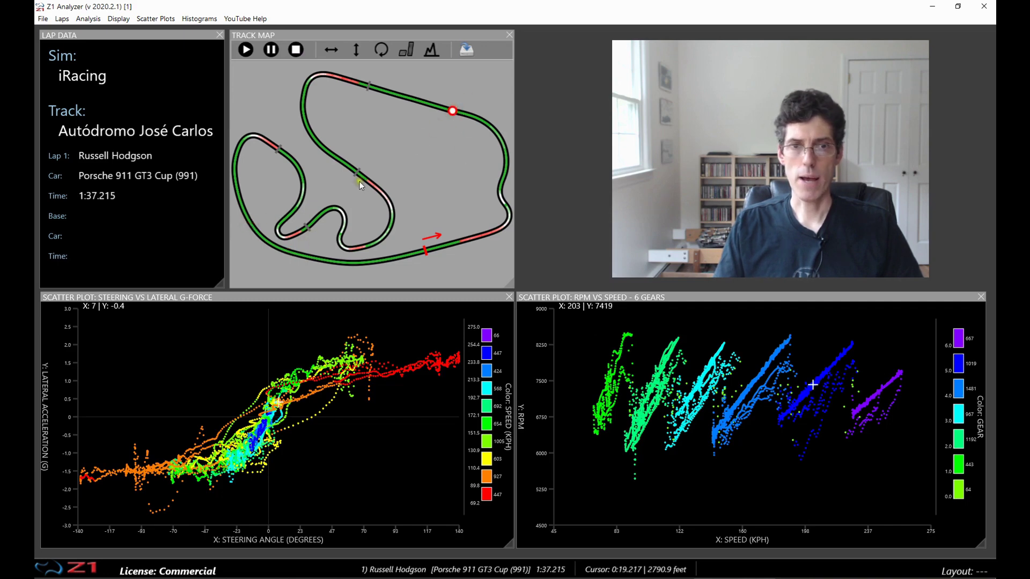
{"action": "left_click", "coordinate": [160, 466]}
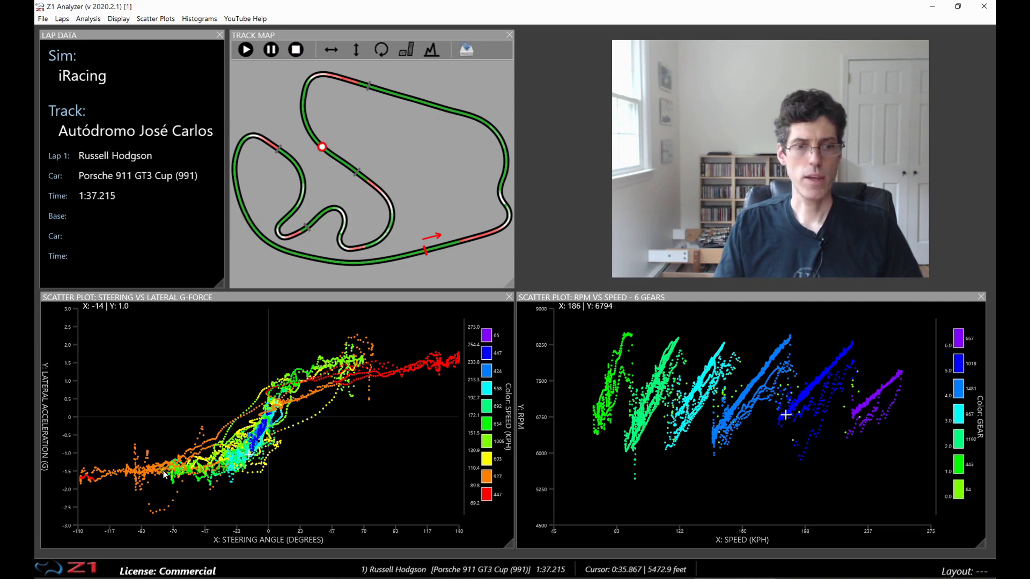
Step: Locate on track where several RPM vs Speed points occur, including a fourth-gear one
{"action": "left_click", "coordinate": [637, 425]}
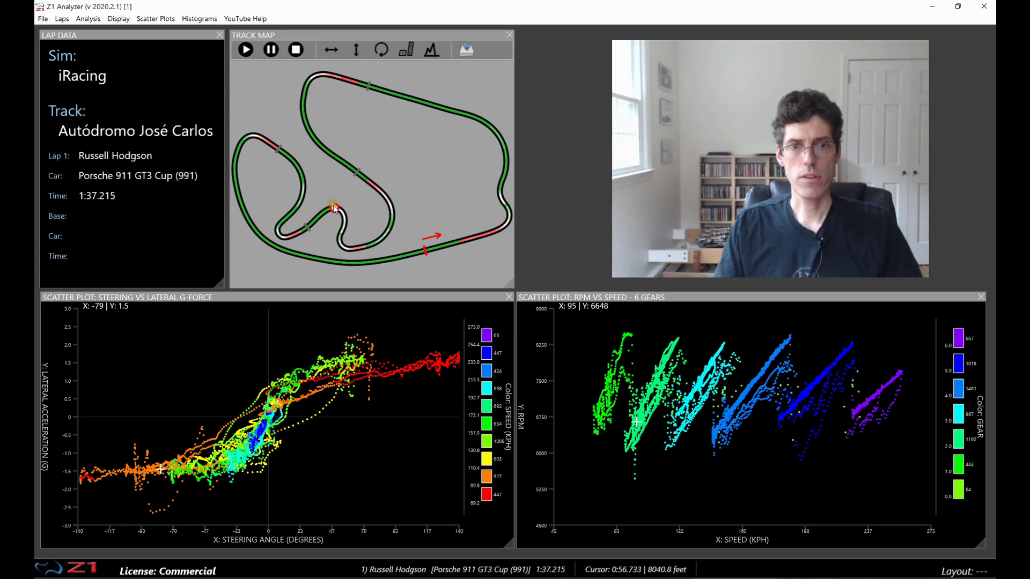
{"action": "left_click", "coordinate": [739, 400]}
{"action": "left_click", "coordinate": [607, 392]}
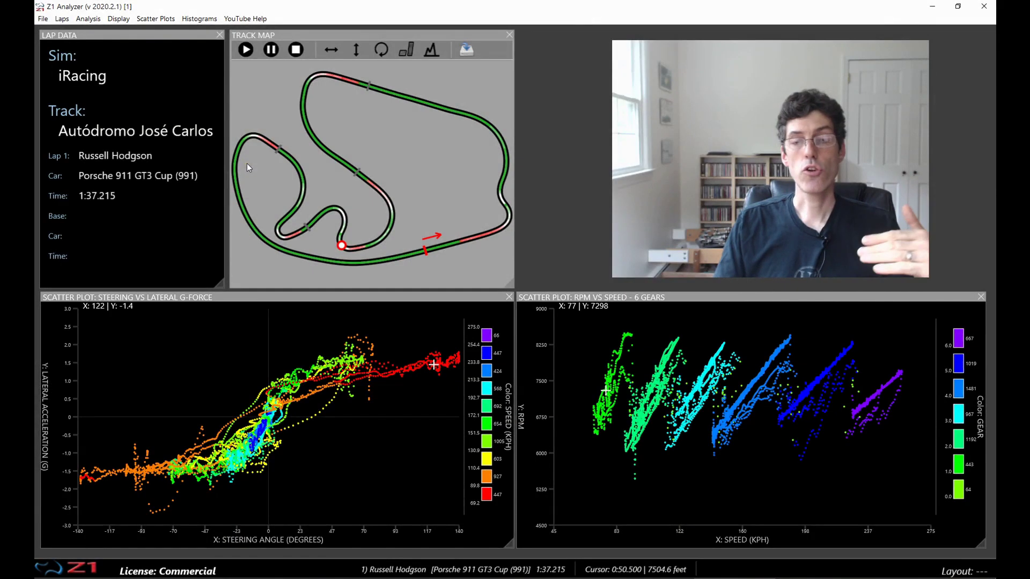
Step: Play the lap back on the track map, then pause and stop at 1:09.317
{"action": "left_click", "coordinate": [246, 50]}
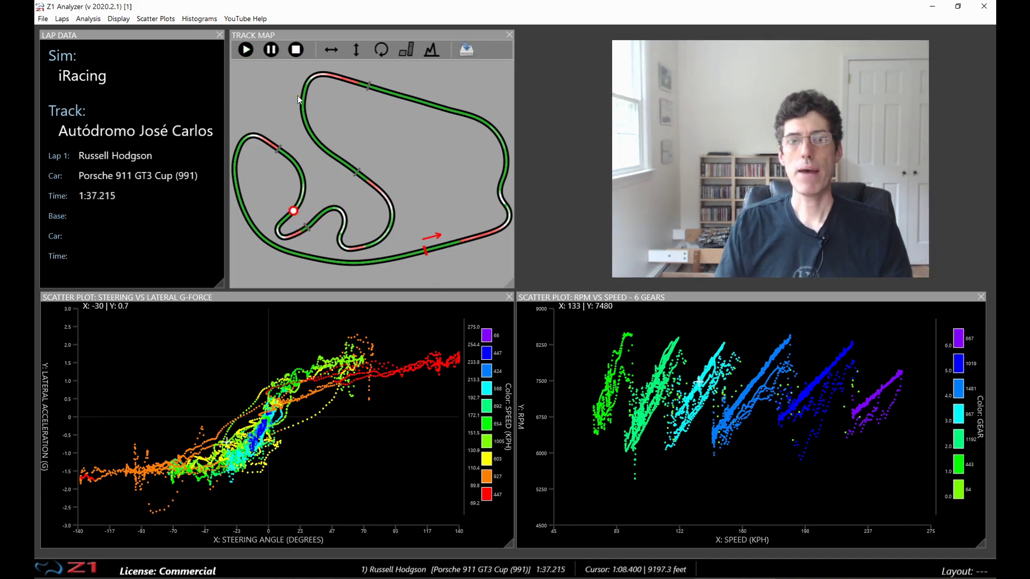
{"action": "left_click", "coordinate": [247, 51]}
{"action": "left_click", "coordinate": [274, 51]}
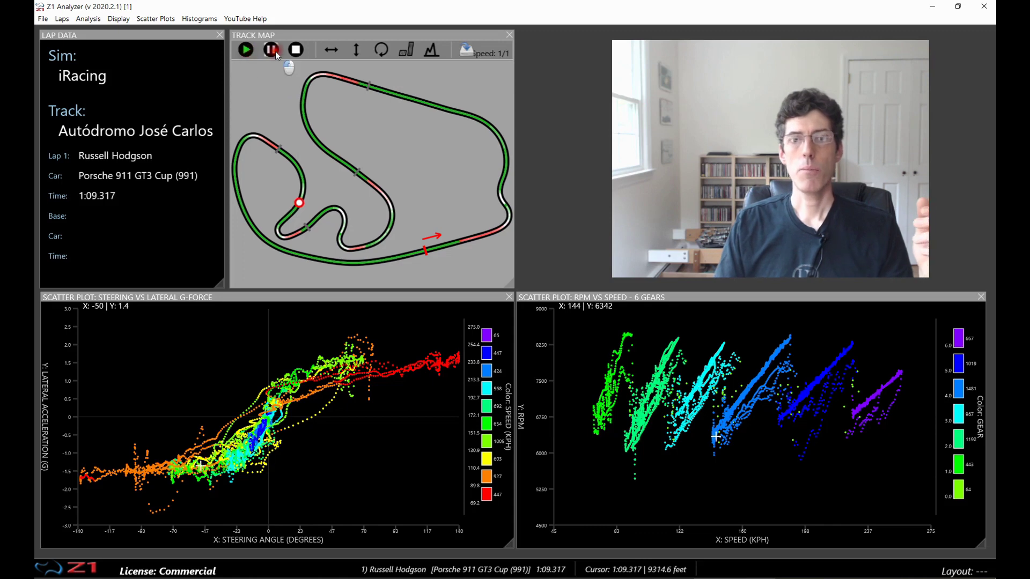
{"action": "left_click", "coordinate": [297, 50]}
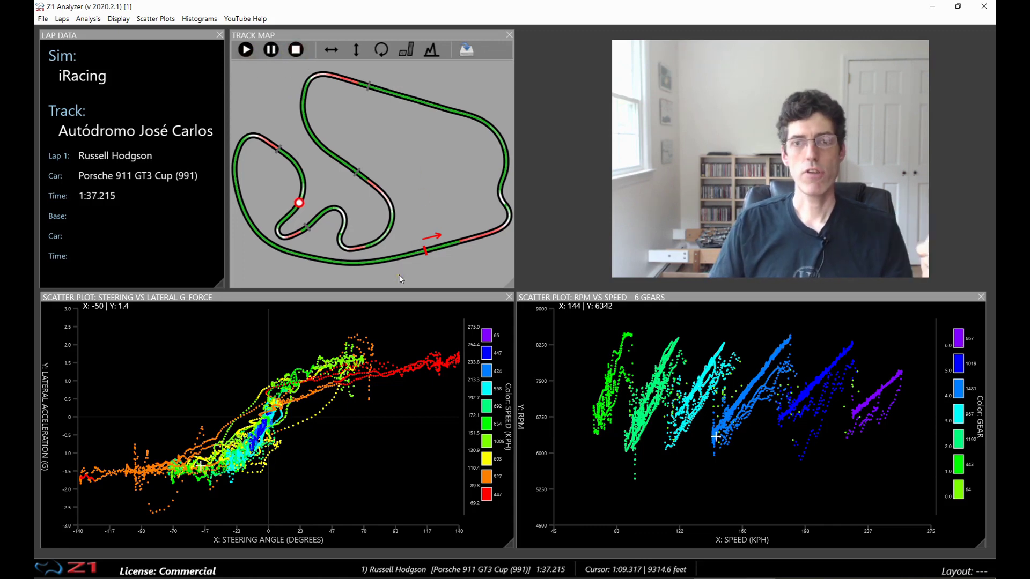
Step: Step the lap position forward eleven samples and back one, reaching 1:10.183 at 9430.4 feet
{"action": "key", "text": "Right"}
{"action": "key", "text": "Right"}
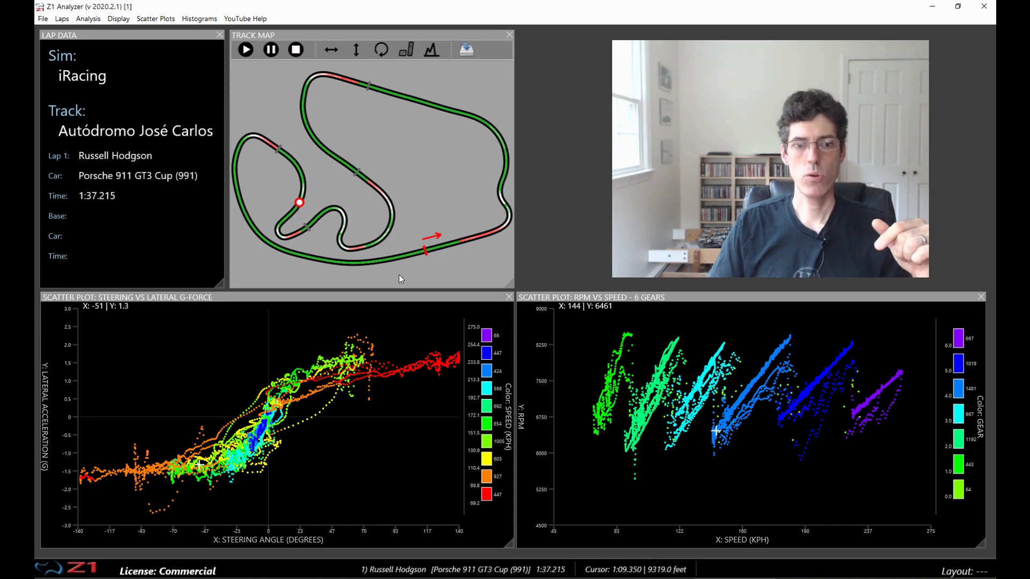
{"action": "key", "text": "Right"}
{"action": "key", "text": "Right"}
{"action": "key", "text": "Right"}
{"action": "key", "text": "Right"}
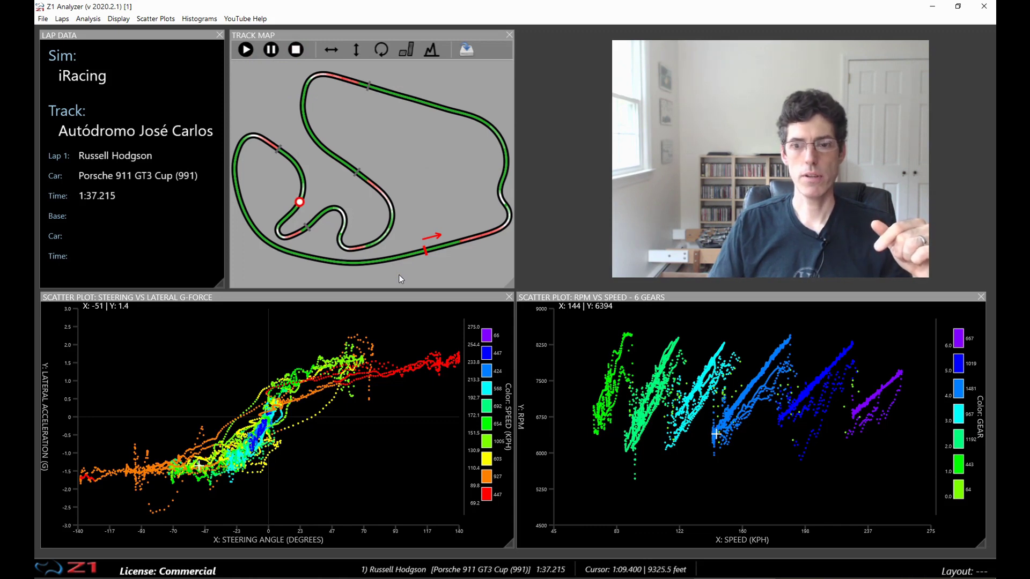
{"action": "key", "text": "Right"}
{"action": "key", "text": "Right"}
{"action": "key", "text": "Right"}
{"action": "key", "text": "Right"}
{"action": "key", "text": "Right"}
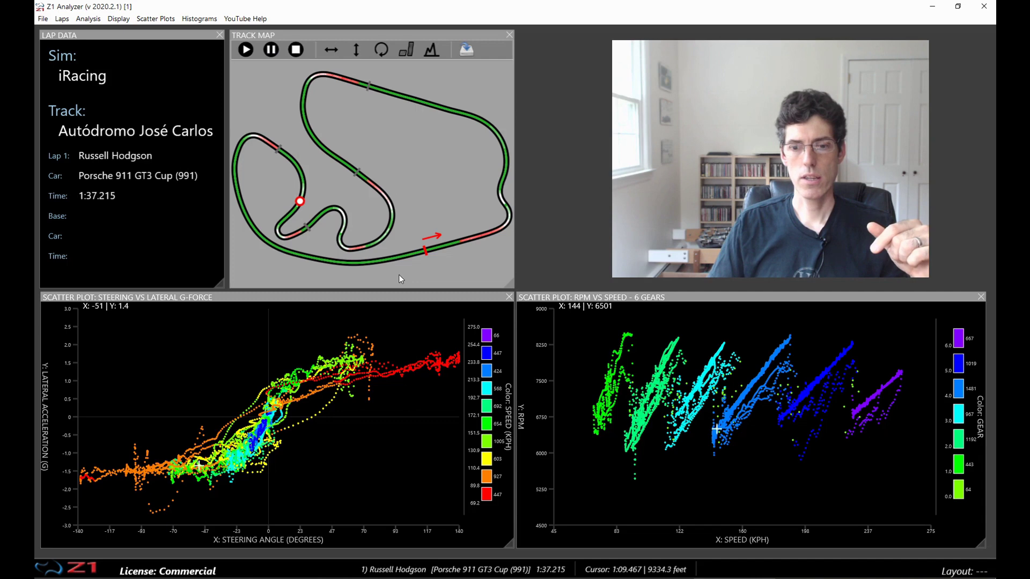
{"action": "key", "text": "Right"}
{"action": "key", "text": "Right"}
{"action": "key", "text": "Right"}
{"action": "key", "text": "Right"}
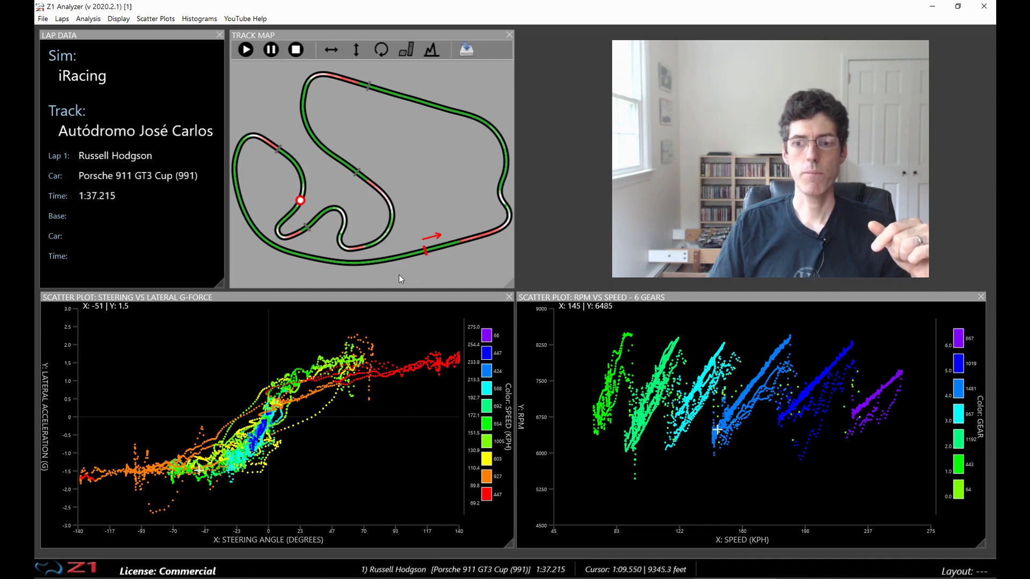
{"action": "key", "text": "Right"}
{"action": "key", "text": "Right"}
{"action": "key", "text": "Right"}
{"action": "key", "text": "Right"}
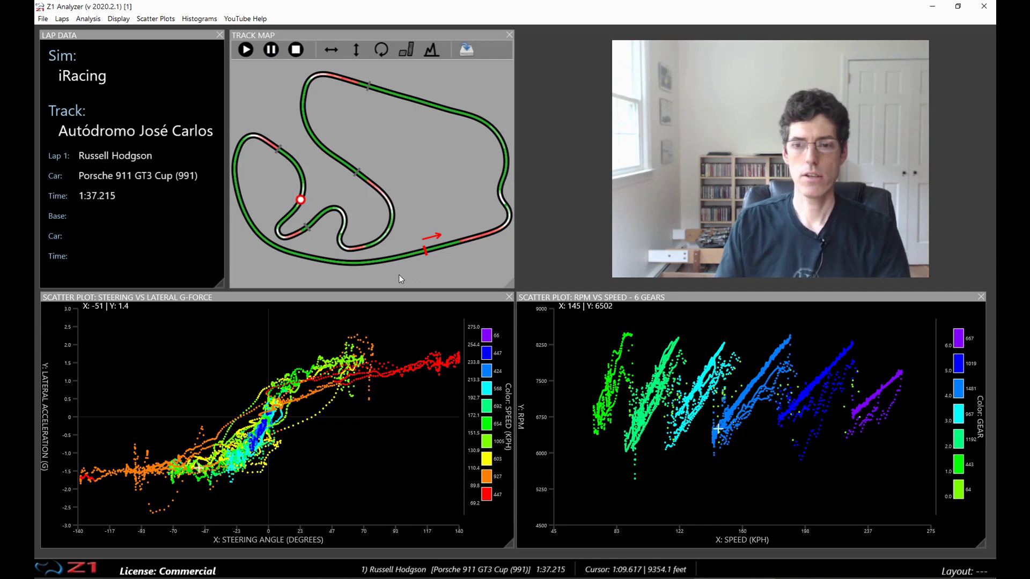
{"action": "key", "text": "Right"}
{"action": "key", "text": "Right"}
{"action": "key", "text": "Right"}
{"action": "key", "text": "Right"}
{"action": "key", "text": "Right"}
{"action": "key", "text": "Right"}
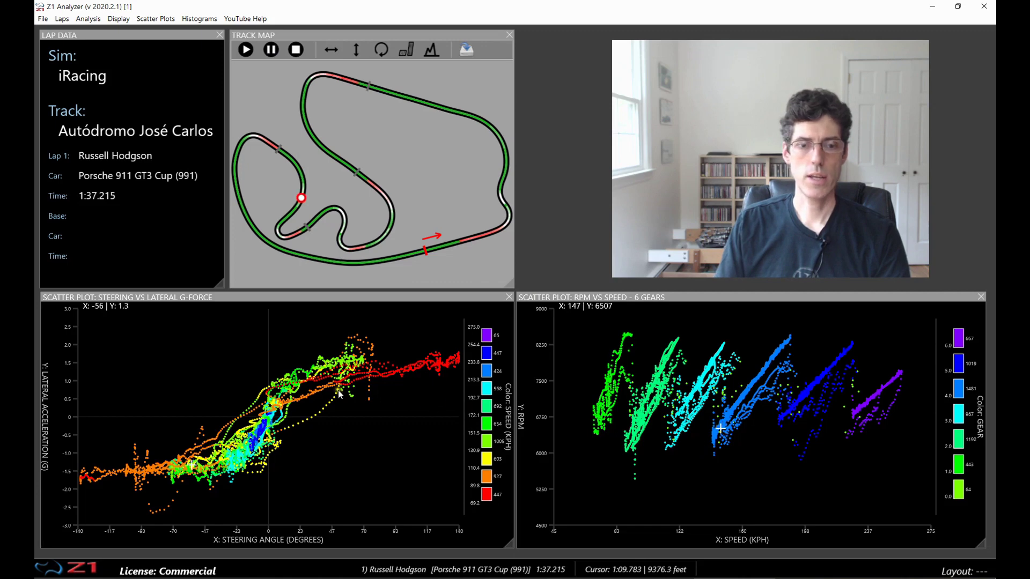
{"action": "key", "text": "Right"}
{"action": "key", "text": "Right"}
{"action": "key", "text": "Right"}
{"action": "key", "text": "Right"}
{"action": "key", "text": "Right"}
{"action": "key", "text": "Right"}
{"action": "key", "text": "Right"}
{"action": "key", "text": "Right"}
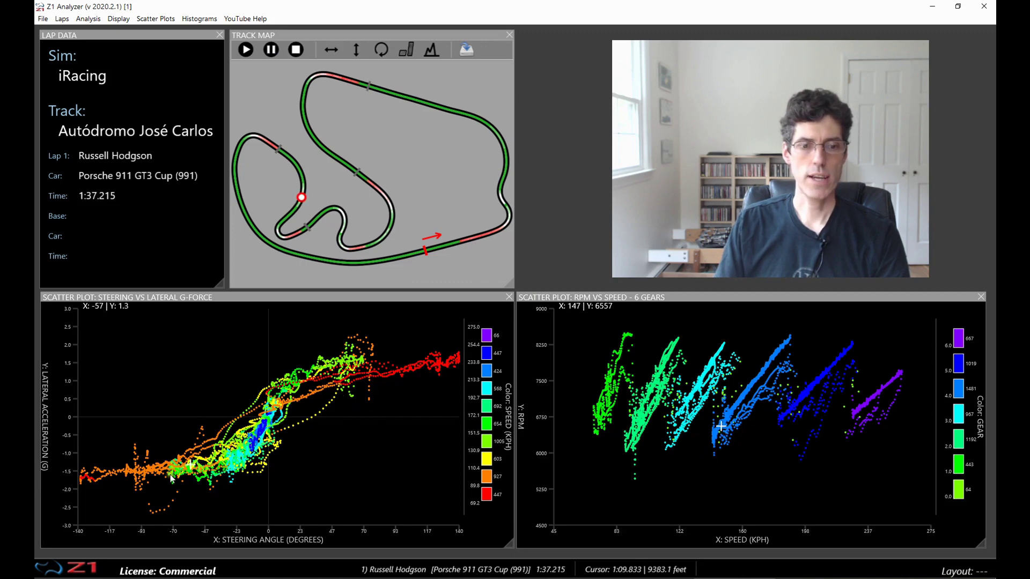
{"action": "key", "text": "Right"}
{"action": "key", "text": "Right"}
{"action": "key", "text": "Right"}
{"action": "key", "text": "Right"}
{"action": "key", "text": "Right"}
{"action": "key", "text": "Right"}
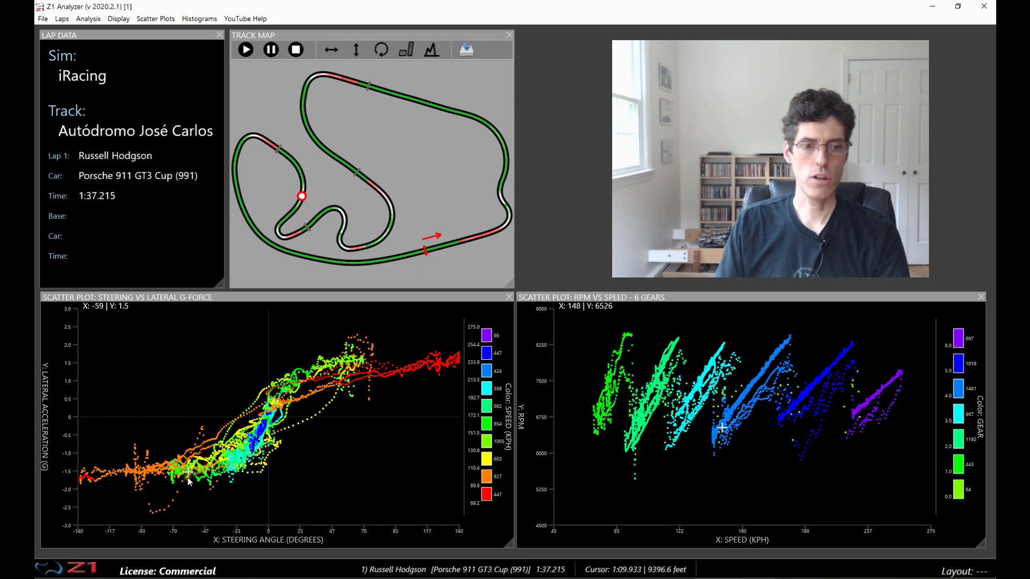
{"action": "key", "text": "Right"}
{"action": "key", "text": "Right"}
{"action": "key", "text": "Right"}
{"action": "key", "text": "Right"}
{"action": "key", "text": "Right"}
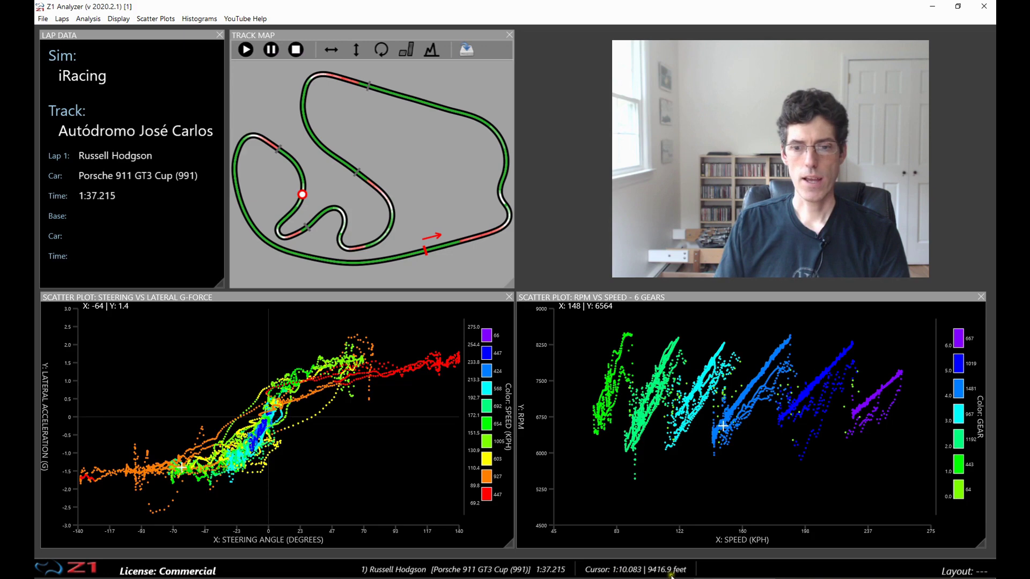
{"action": "key", "text": "Right"}
{"action": "key", "text": "Right"}
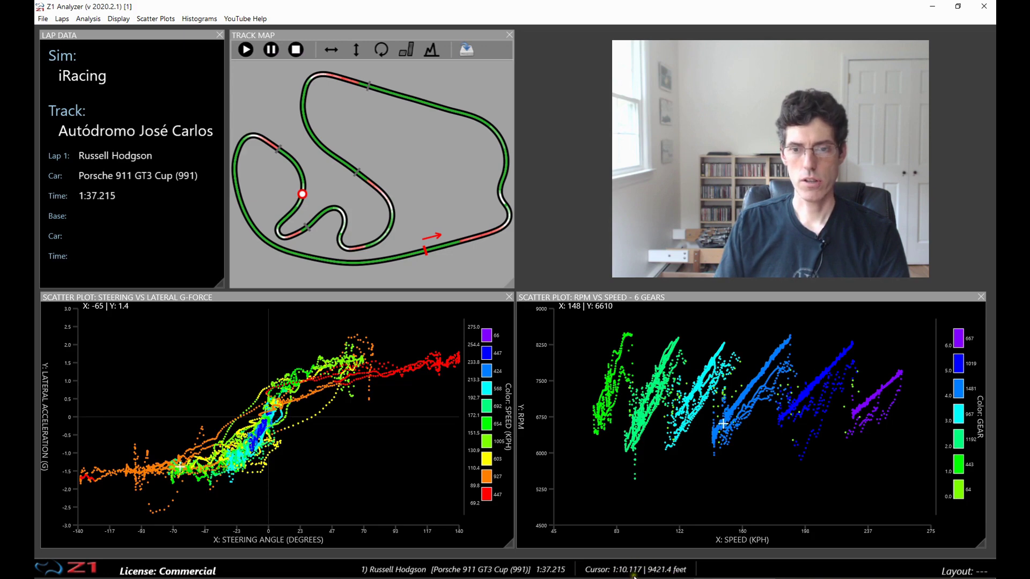
{"action": "key", "text": "Right"}
{"action": "key", "text": "Right"}
{"action": "key", "text": "Right"}
{"action": "key", "text": "Right"}
{"action": "key", "text": "Right"}
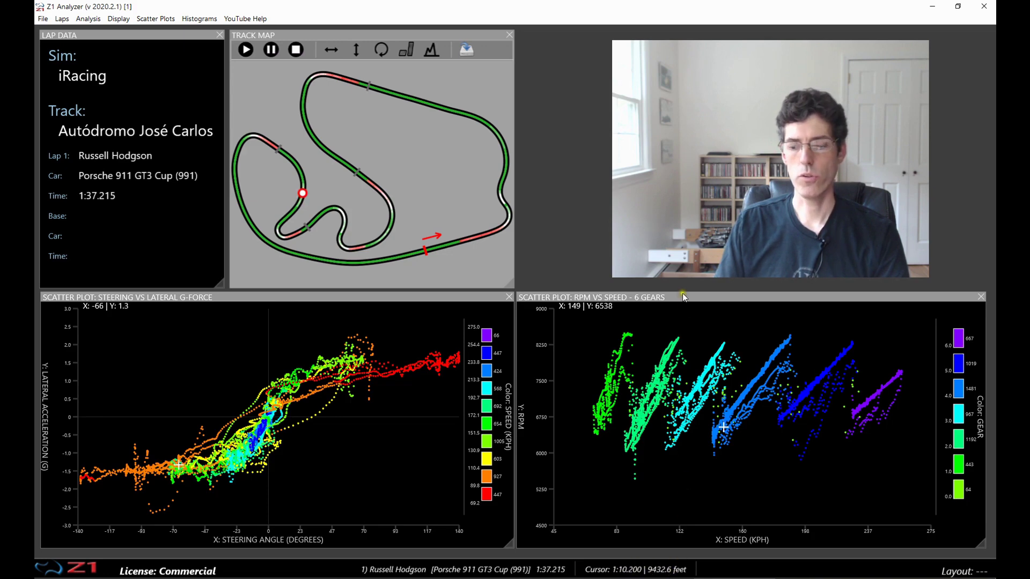
{"action": "key", "text": "Left"}
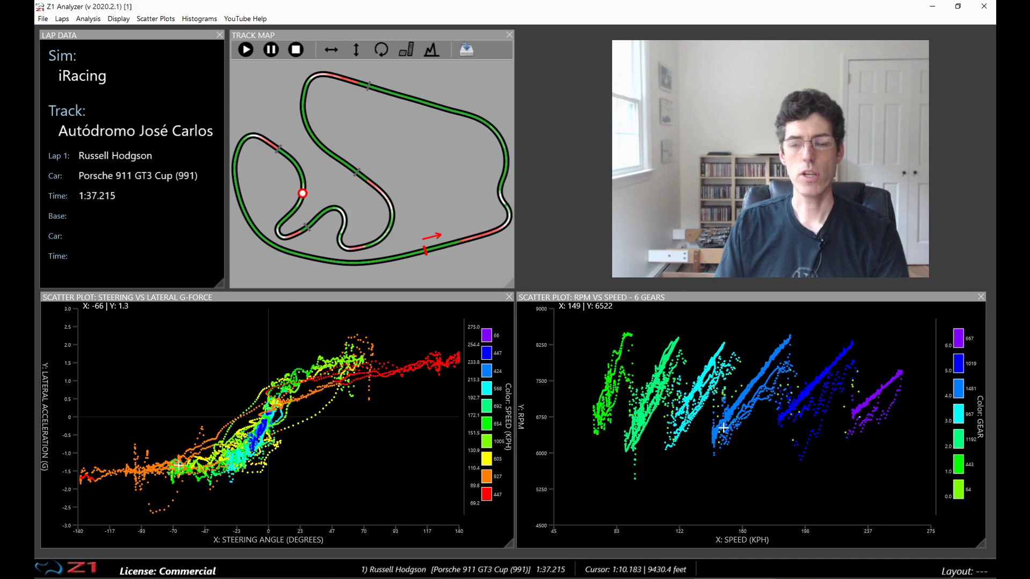